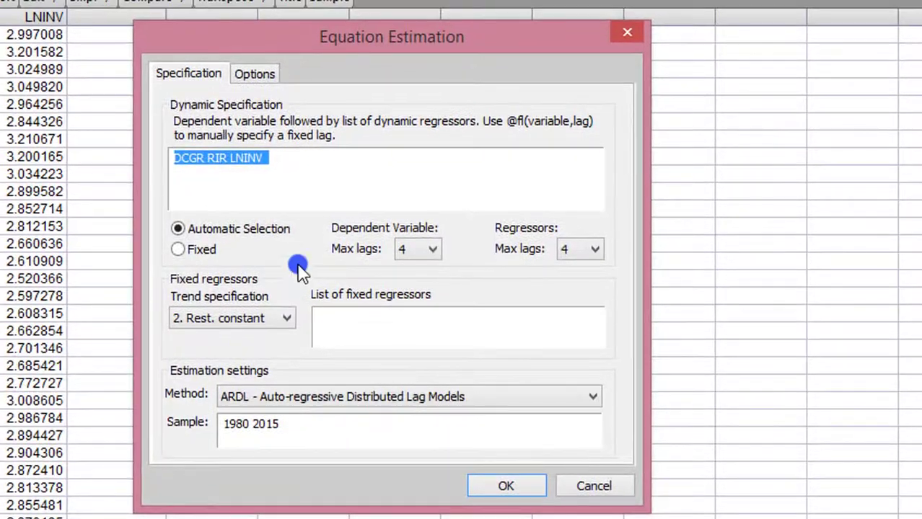
# Estimate the DCGR ARDL model with a constant trend, maximum lags of 1 for the dependent variable and 2 for the regressors.
pyautogui.click(295, 284)
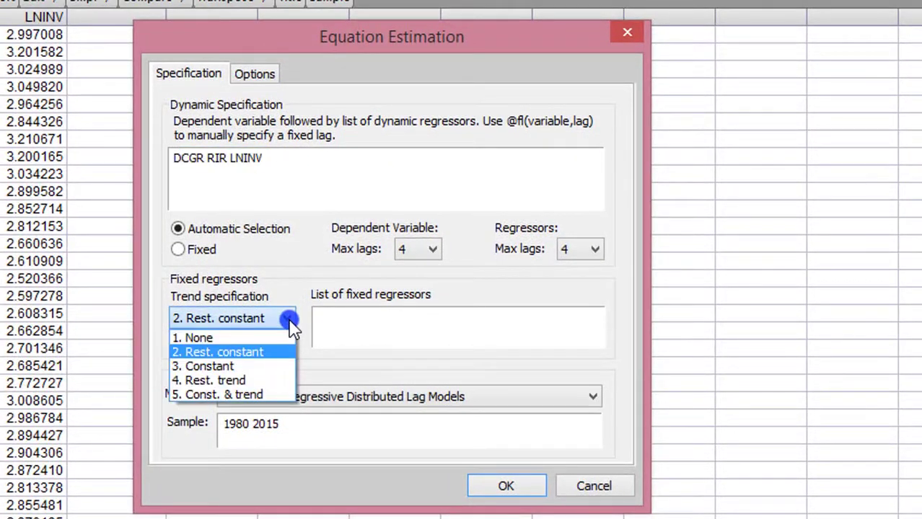
pyautogui.click(262, 367)
pyautogui.click(437, 250)
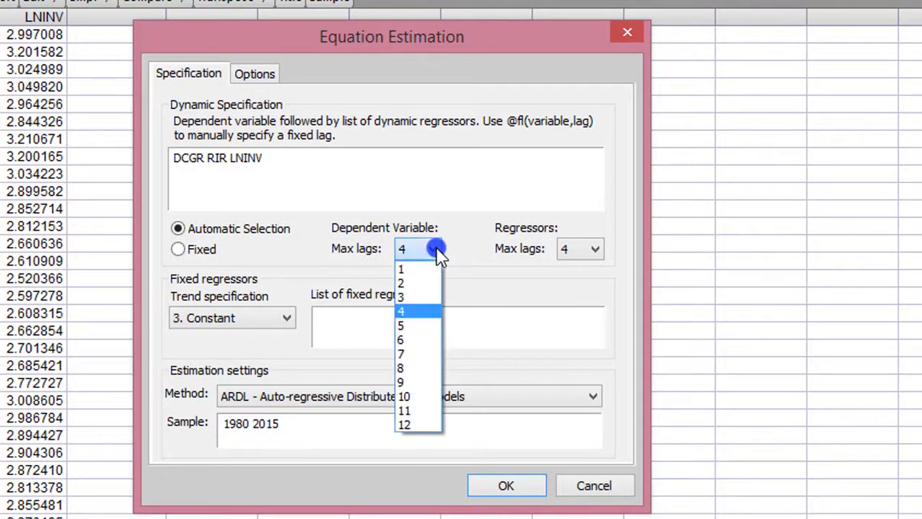
pyautogui.click(421, 268)
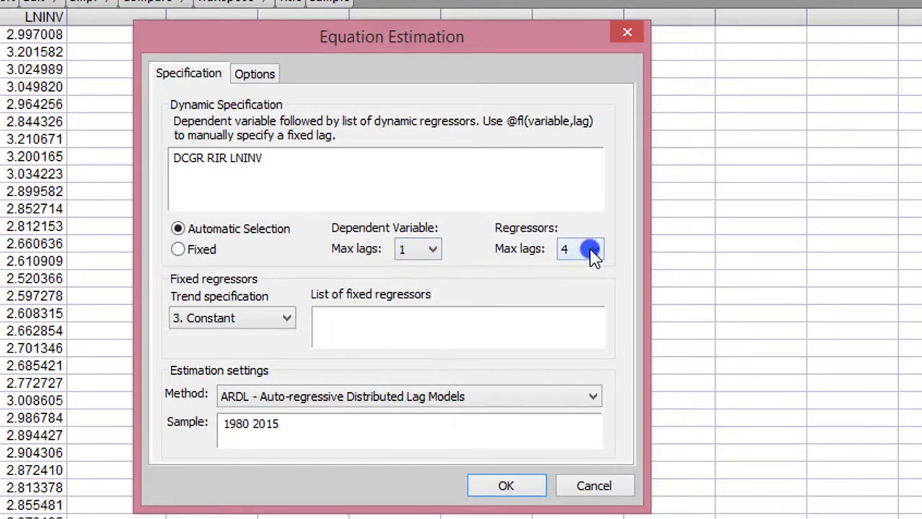
pyautogui.click(593, 250)
pyautogui.click(581, 298)
pyautogui.click(505, 486)
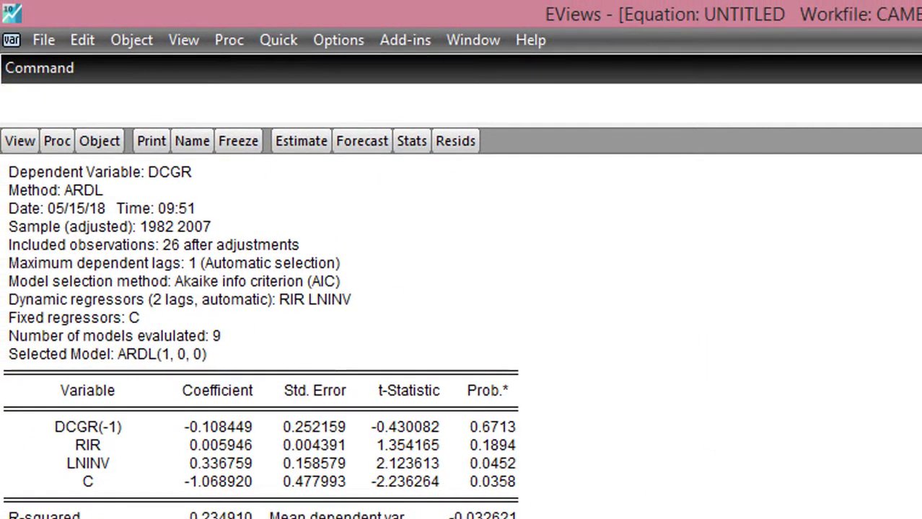
# Run a pairwise Granger causality test on dcgr, rir and lninv with 2 lags.
pyautogui.click(282, 42)
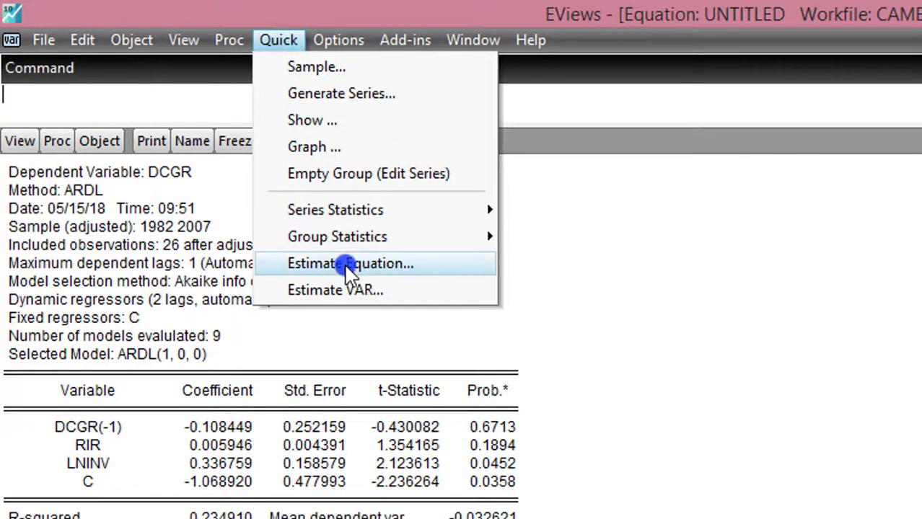
pyautogui.moveTo(270, 240)
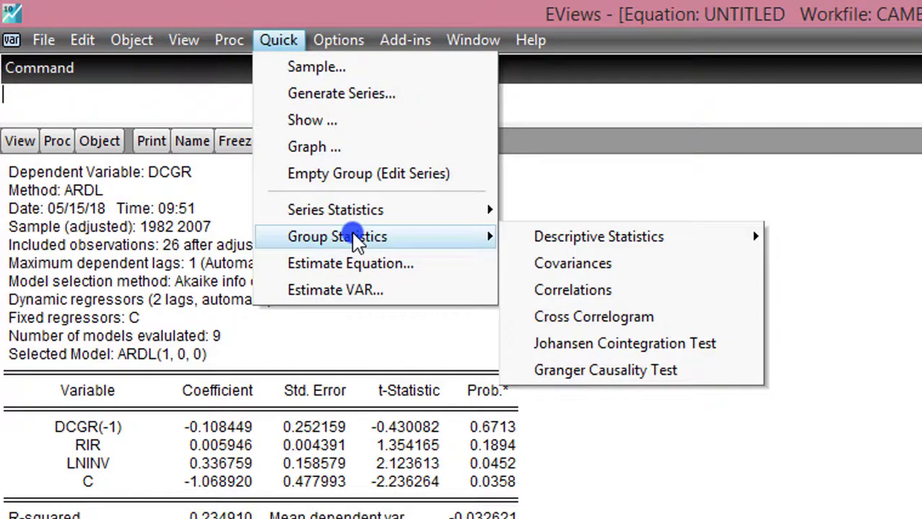
pyautogui.click(584, 376)
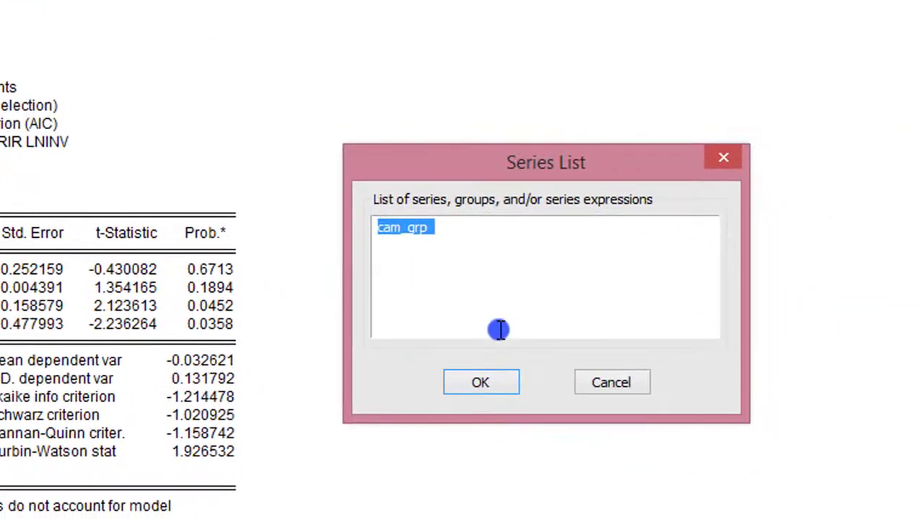
pyautogui.write('dcgr rir lninv')
pyautogui.click(497, 383)
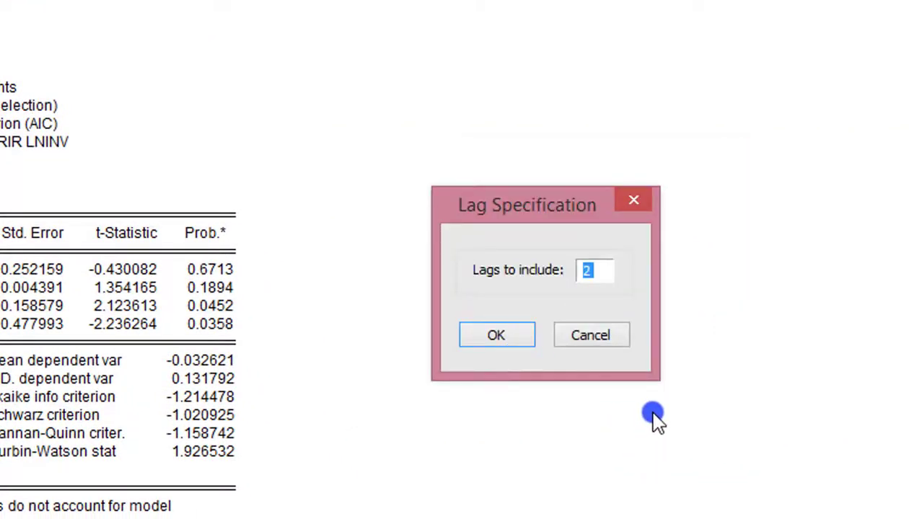
pyautogui.click(598, 268)
pyautogui.click(496, 336)
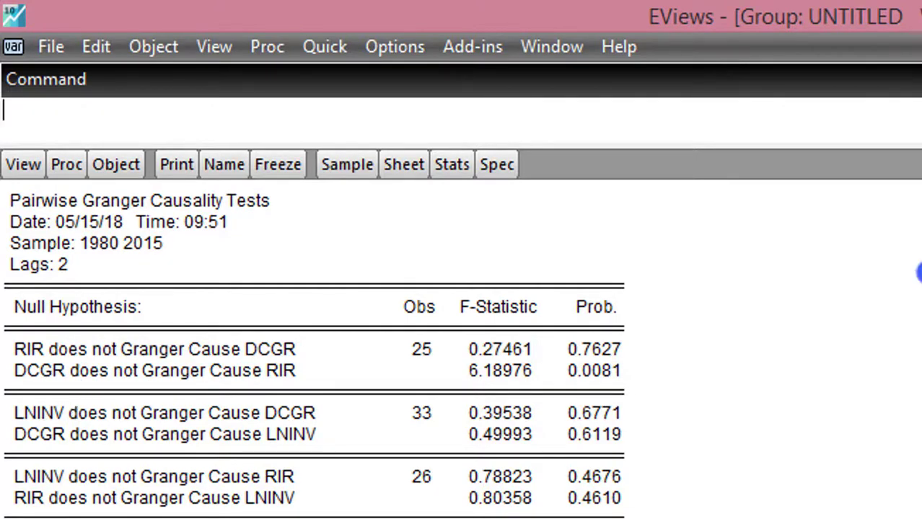
# Set up a new equation estimation for rir dcgr lninv using the ARDL method.
pyautogui.click(919, 271)
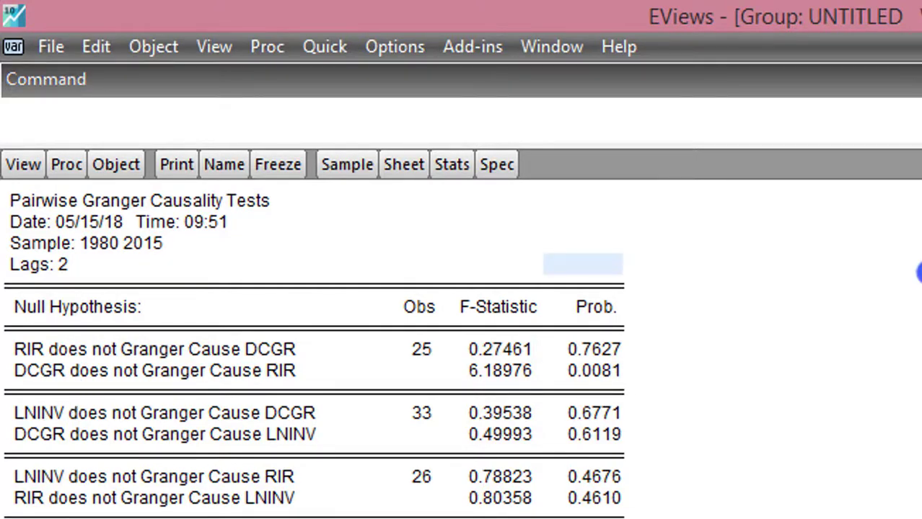
pyautogui.click(325, 46)
pyautogui.click(424, 307)
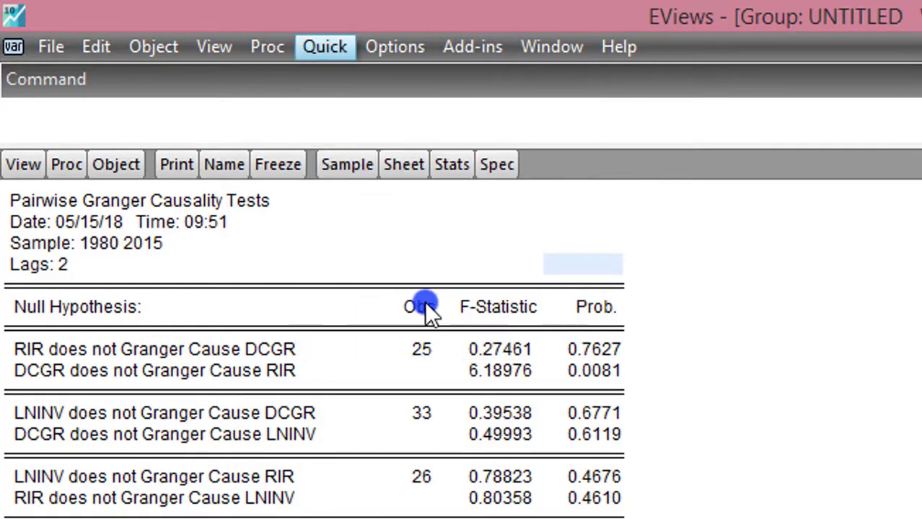
pyautogui.write('rir dcgr lninv')
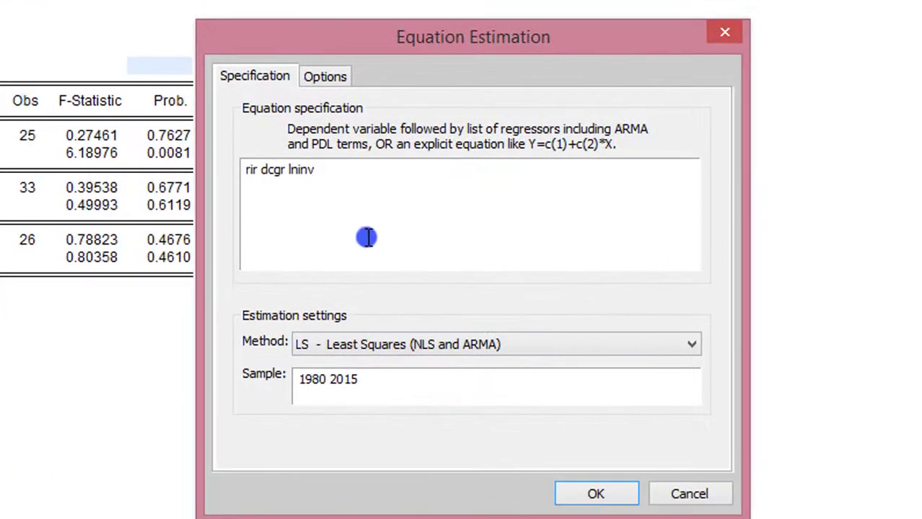
pyautogui.click(574, 345)
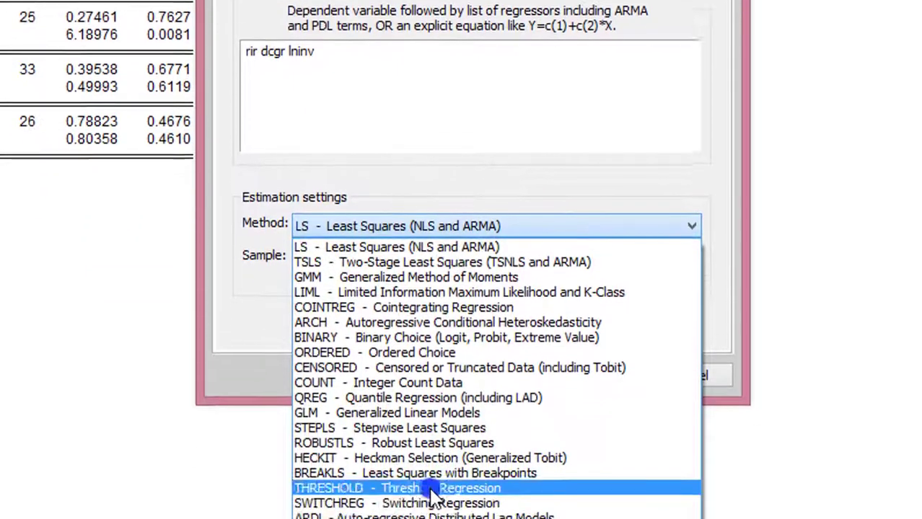
pyautogui.click(436, 518)
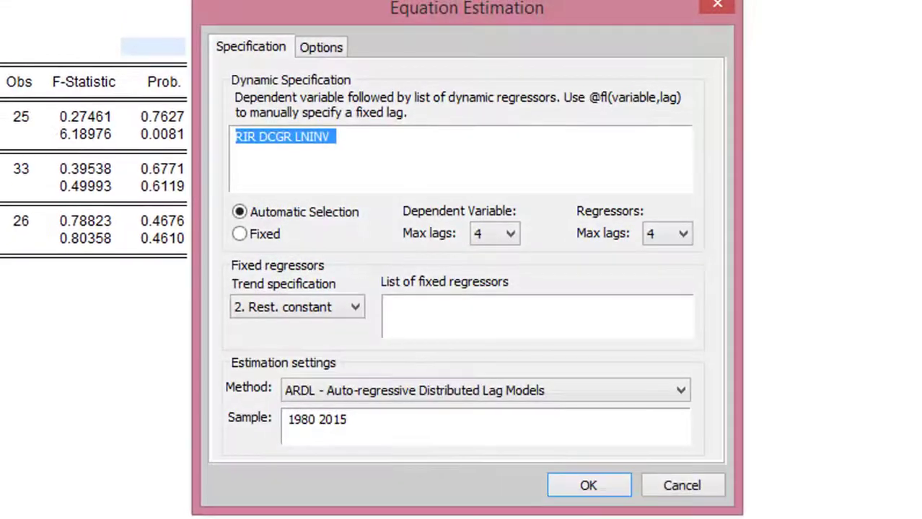
# Estimate the RIR model with a constant trend and maximum lags of 2 (dependent) and 1 (regressors), deleting the previous untitled equation.
pyautogui.click(355, 309)
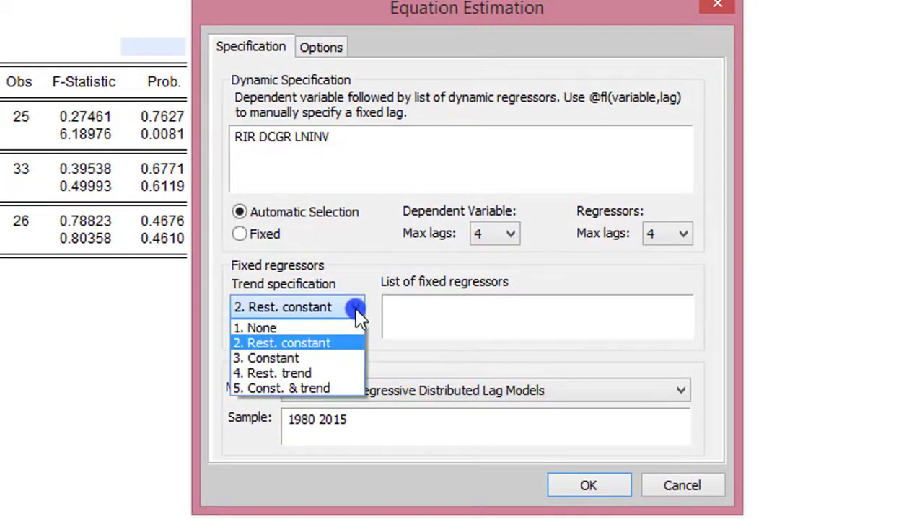
pyautogui.click(325, 361)
pyautogui.click(509, 233)
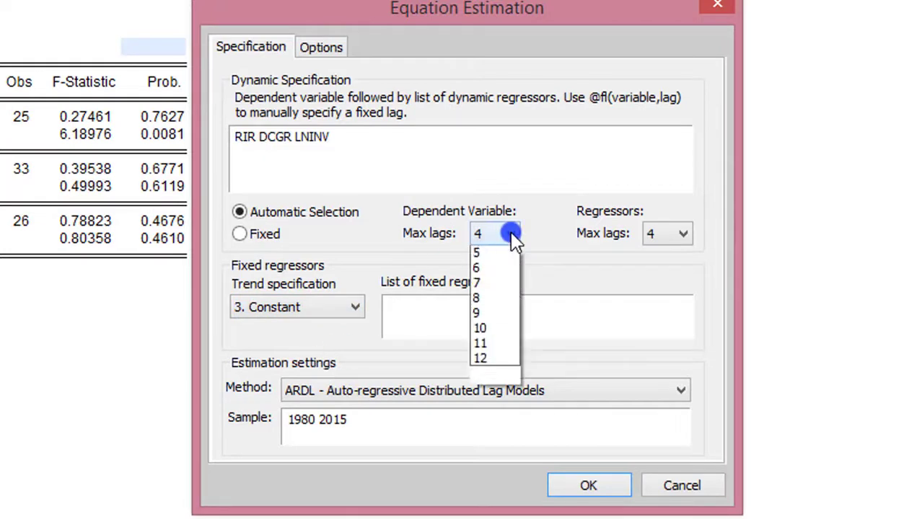
pyautogui.click(486, 268)
pyautogui.click(681, 238)
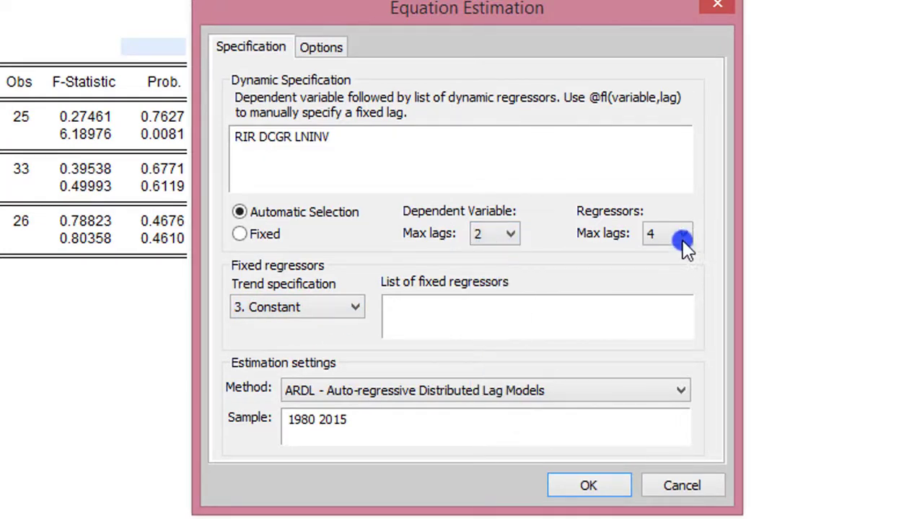
pyautogui.click(681, 238)
pyautogui.click(669, 272)
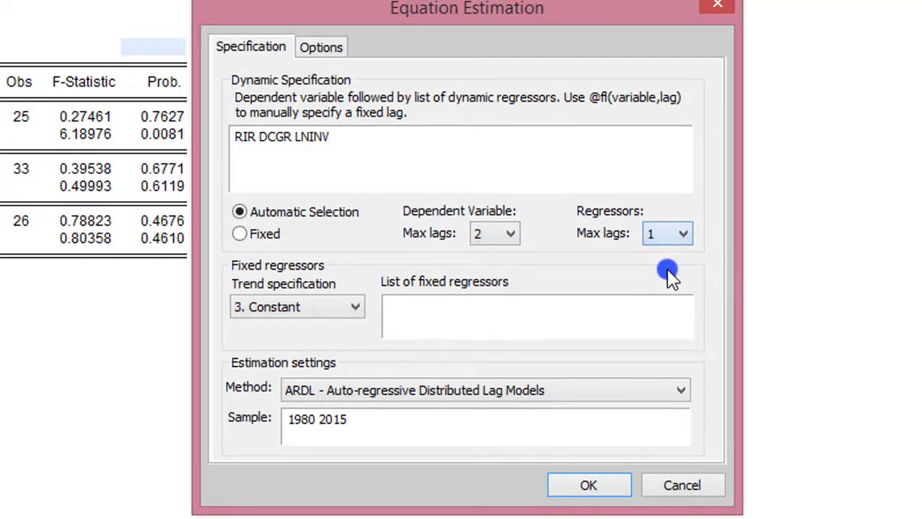
pyautogui.click(589, 485)
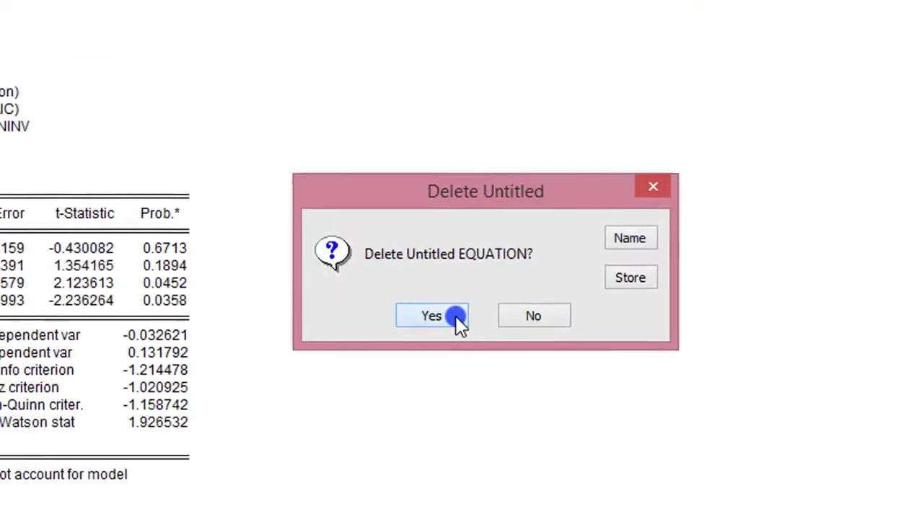
pyautogui.click(436, 312)
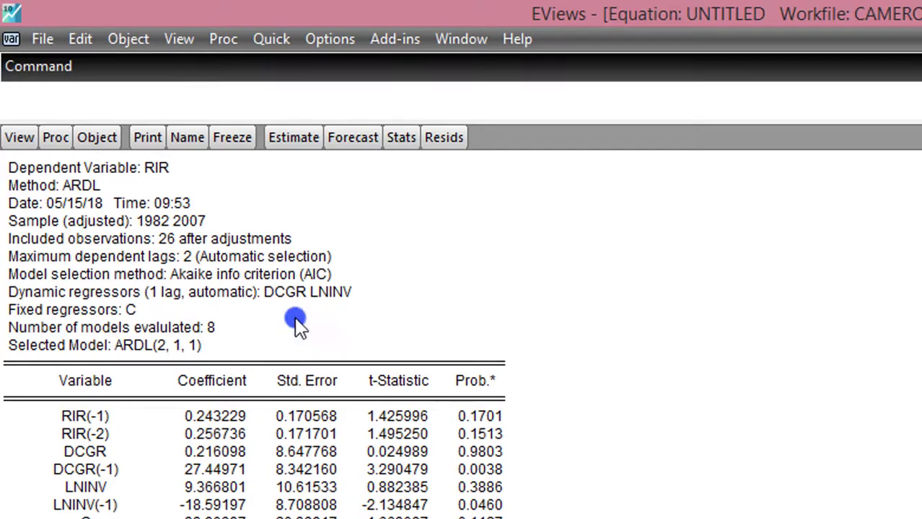
# Run a pairwise Granger causality test on rir, dcgr and lninv with 2 lags and maximize the results window.
pyautogui.click(280, 40)
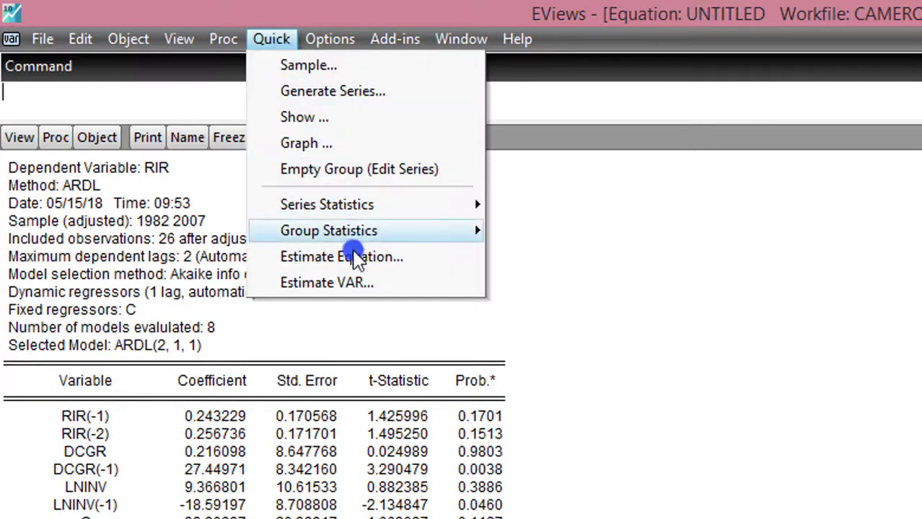
pyautogui.moveTo(372, 229)
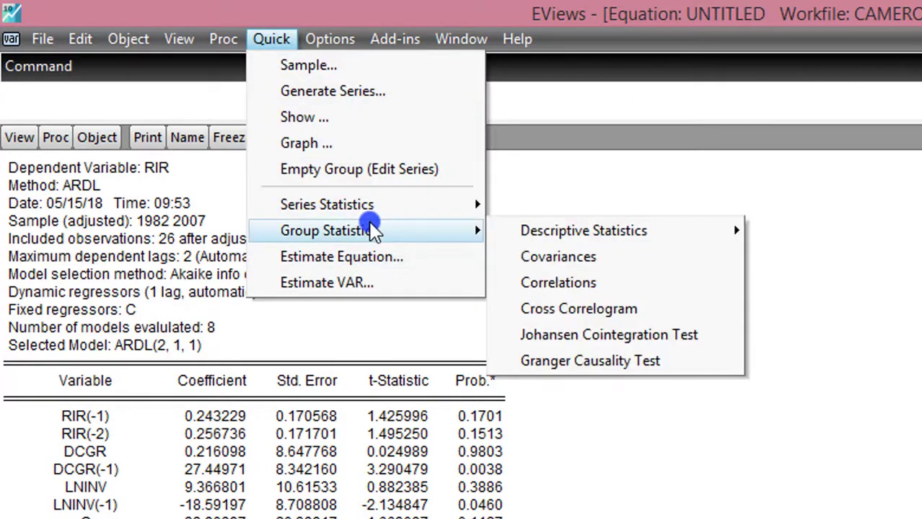
pyautogui.click(595, 362)
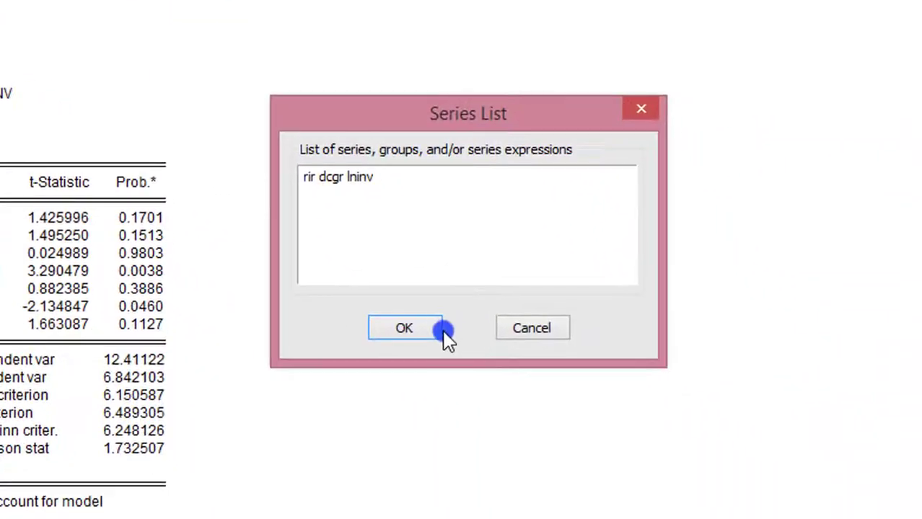
pyautogui.click(496, 382)
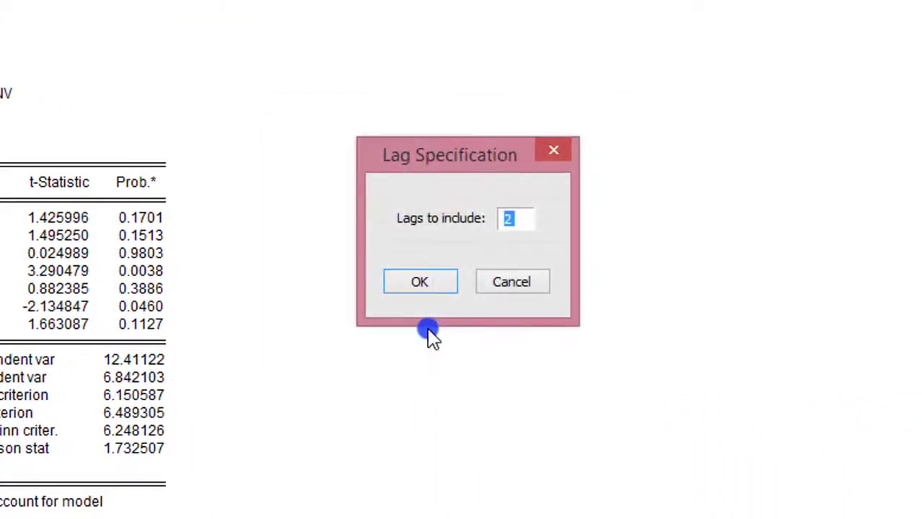
pyautogui.click(430, 287)
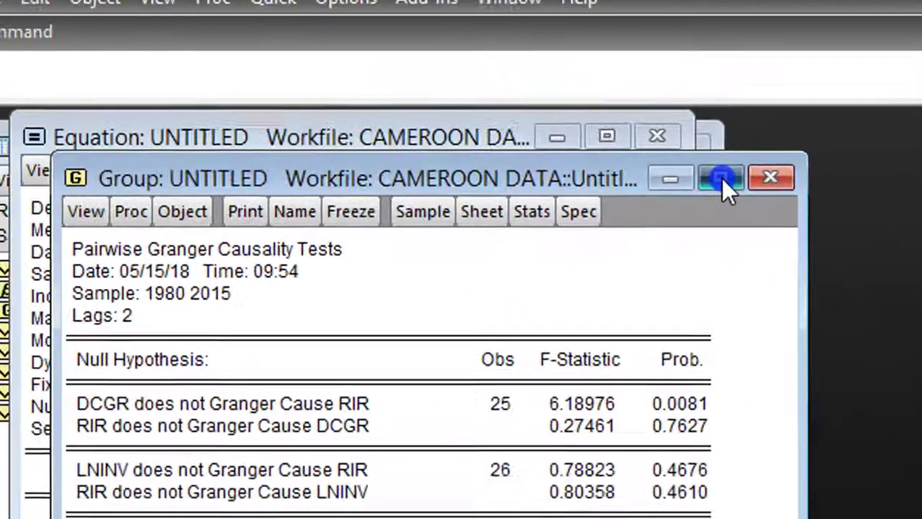
pyautogui.click(720, 179)
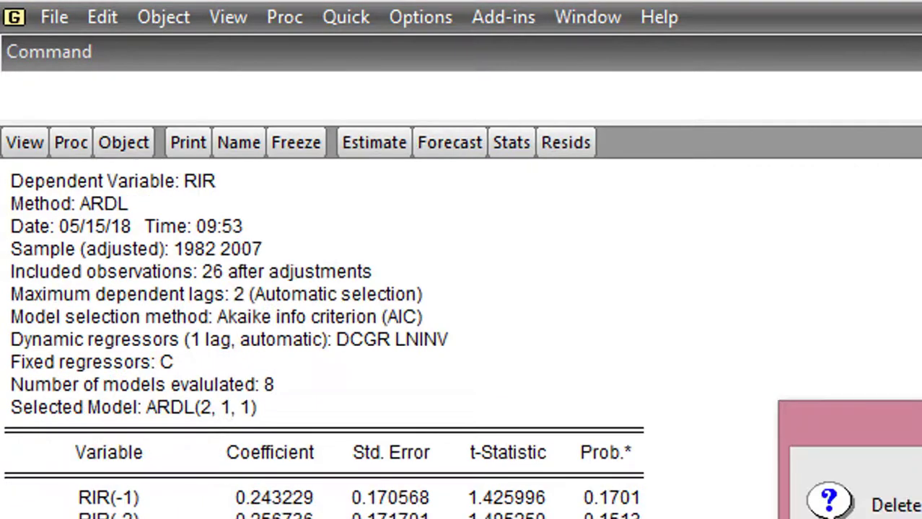
# Discard the untitled results and set up an ARDL equation estimation for dcgr rir lninv.
pyautogui.click(642, 472)
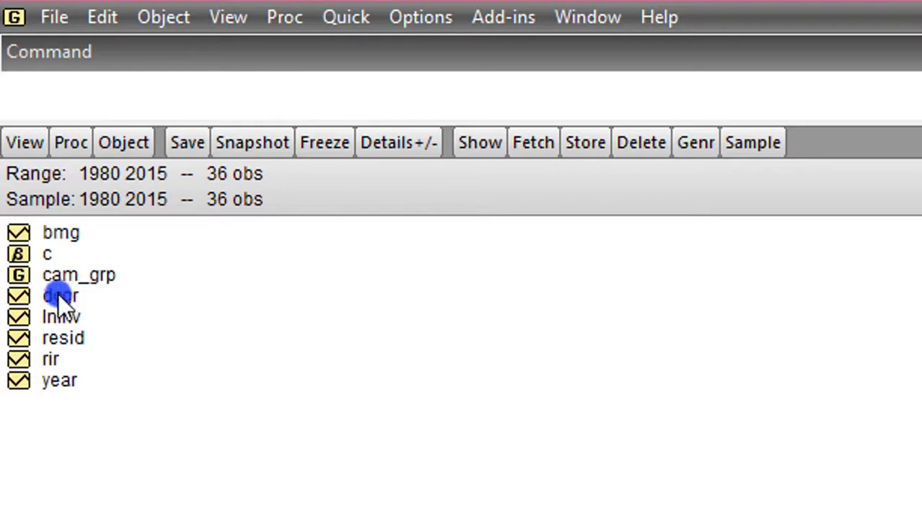
pyautogui.click(356, 21)
pyautogui.click(443, 299)
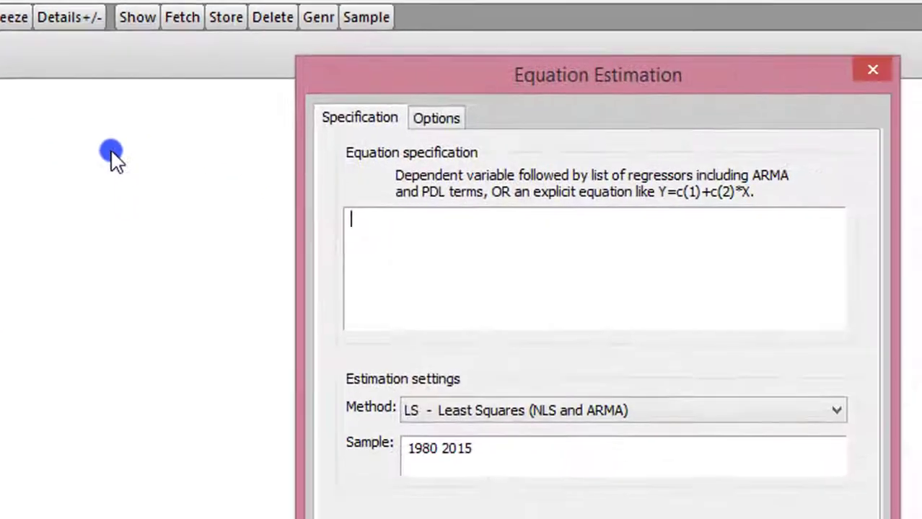
pyautogui.write('dcgr rir lninv')
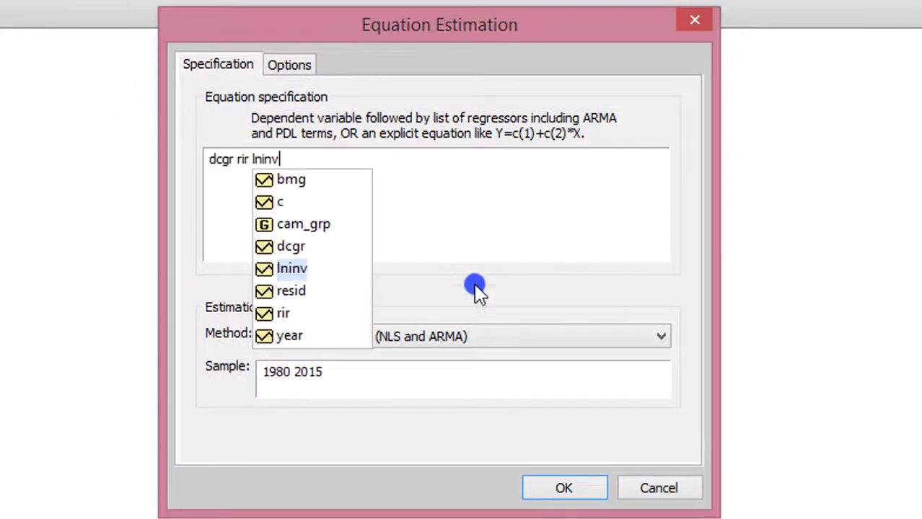
pyautogui.click(529, 334)
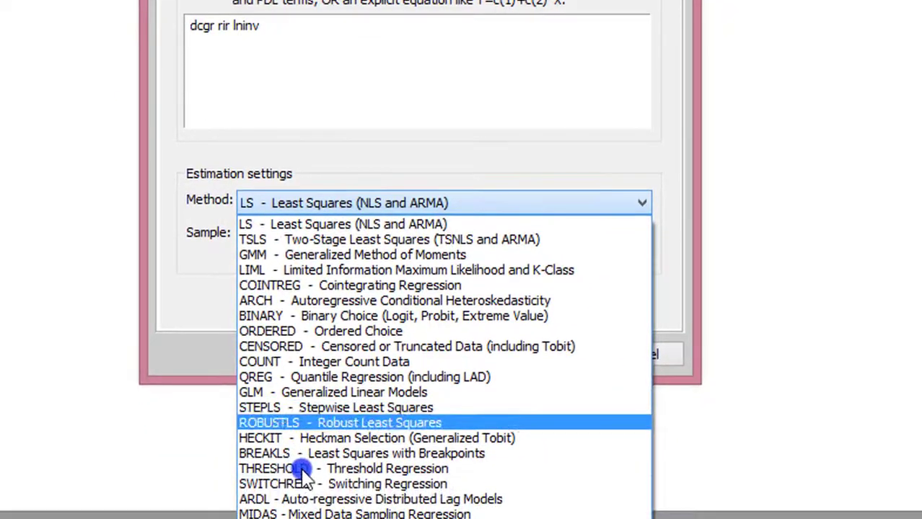
pyautogui.click(310, 501)
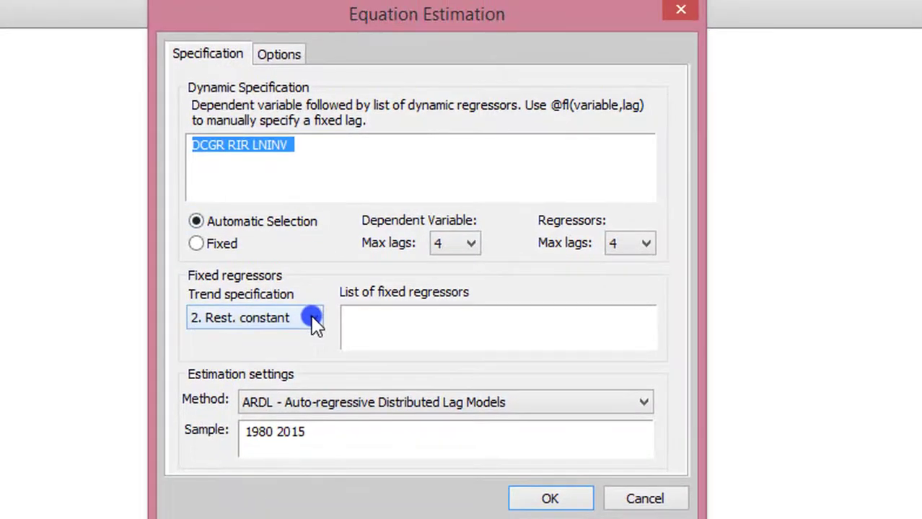
# Estimate the DCGR equation with trend specification Constant, dependent variable max lags 1 and regressor max lags 2.
pyautogui.click(316, 325)
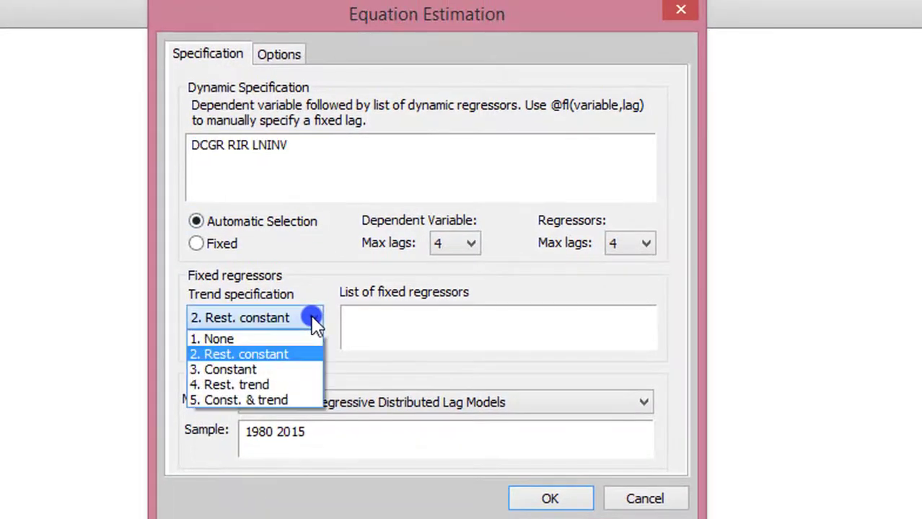
pyautogui.click(288, 369)
pyautogui.click(472, 245)
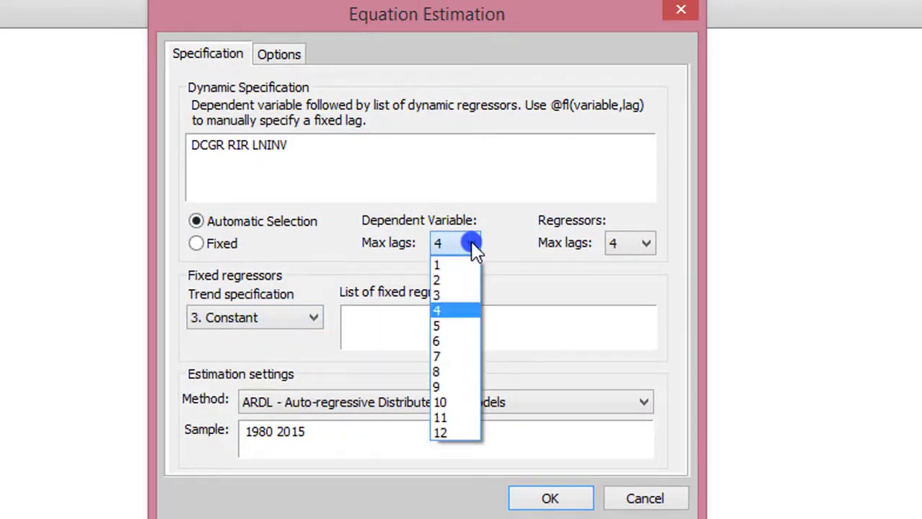
pyautogui.click(460, 269)
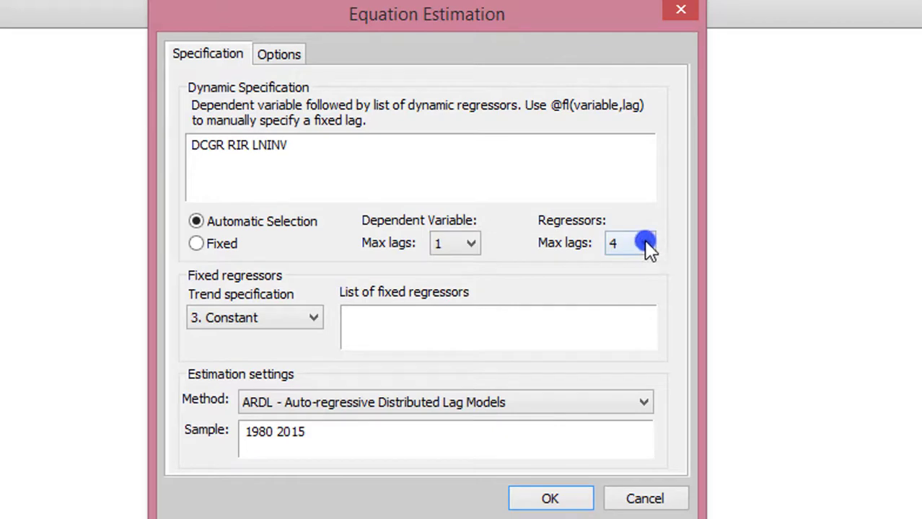
pyautogui.click(648, 247)
pyautogui.click(631, 297)
pyautogui.click(569, 498)
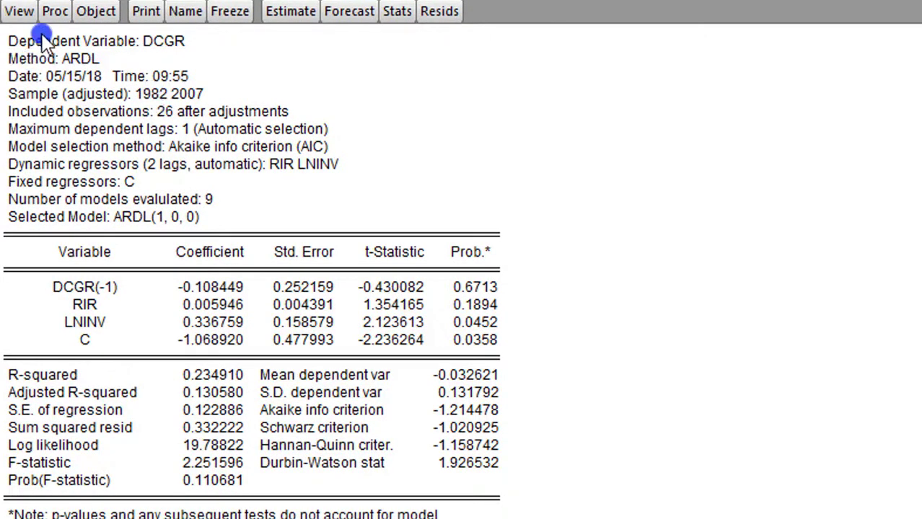
# Run the histogram normality test on the residuals of the DCGR equation.
pyautogui.click(27, 17)
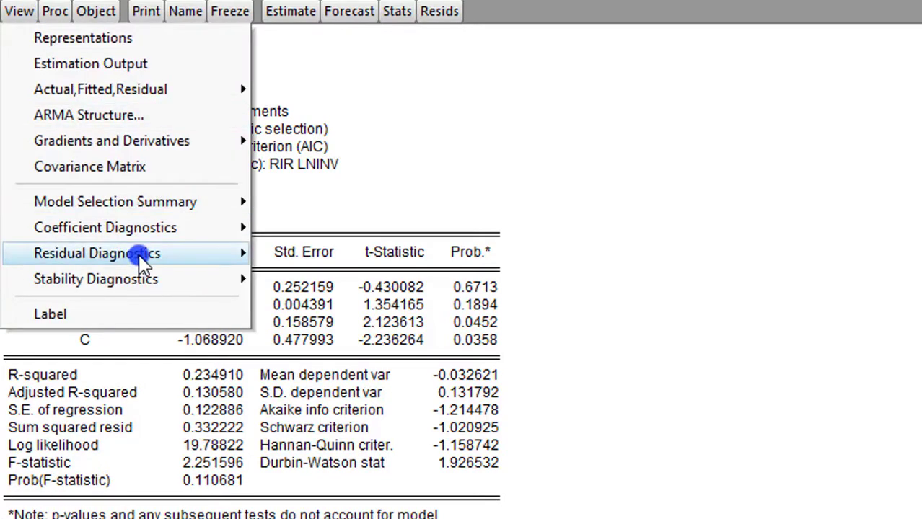
pyautogui.moveTo(199, 254)
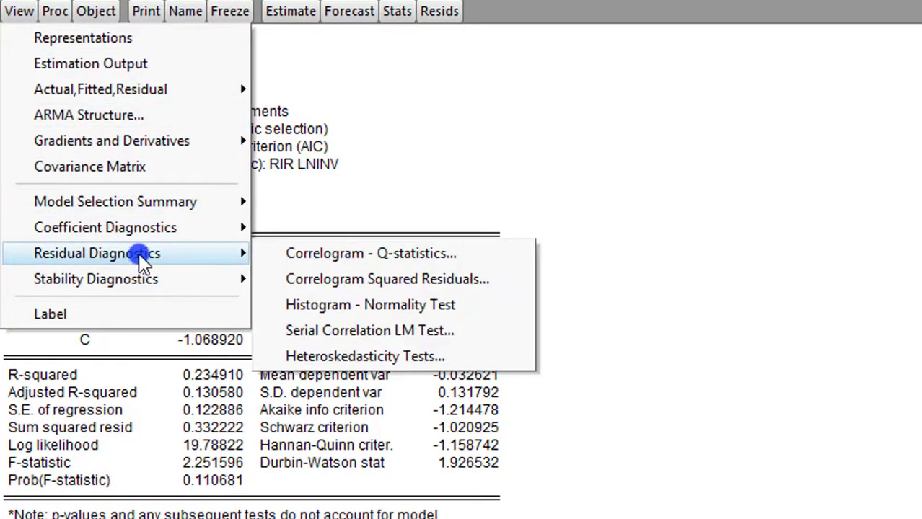
pyautogui.click(360, 305)
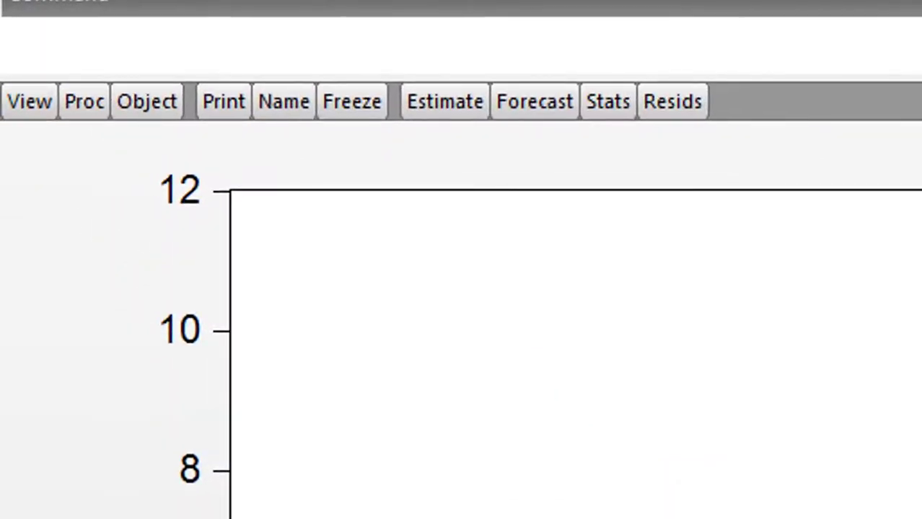
# Run the serial correlation LM test on the DCGR equation's residuals with 2 lags.
pyautogui.click(21, 107)
pyautogui.moveTo(109, 472)
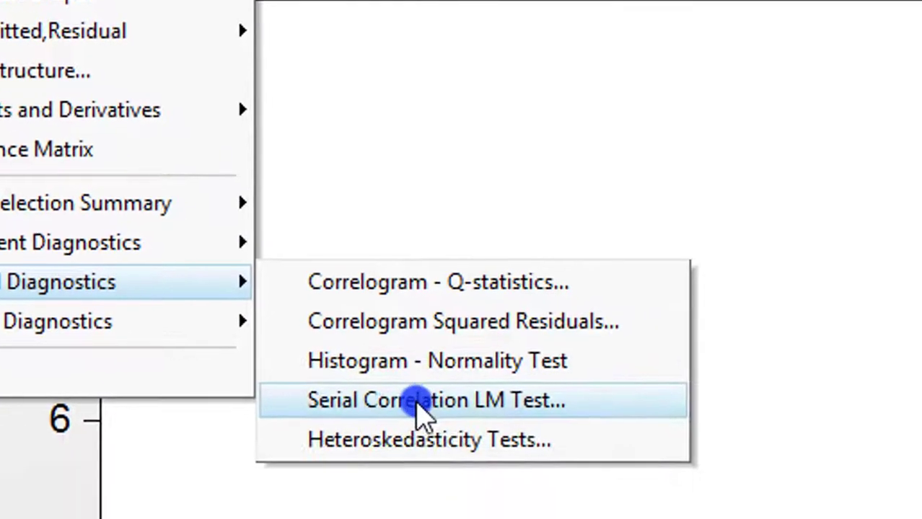
pyautogui.click(422, 405)
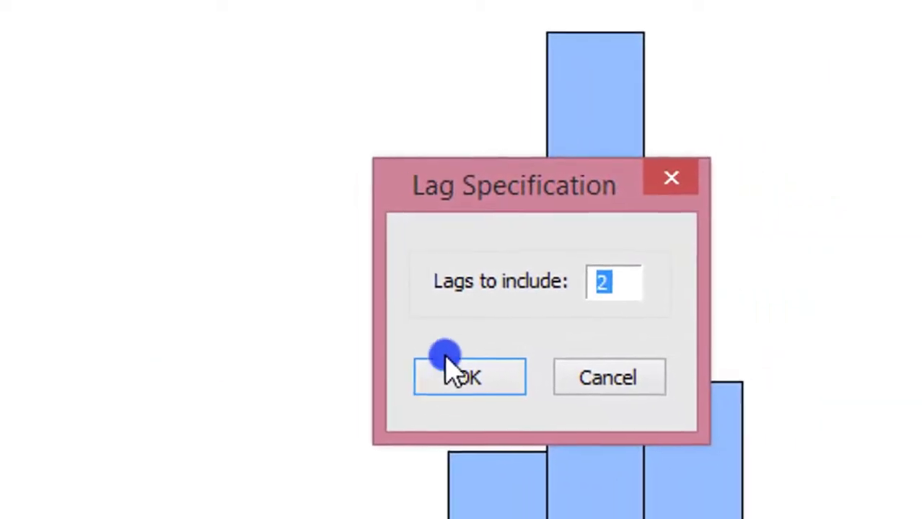
pyautogui.click(441, 389)
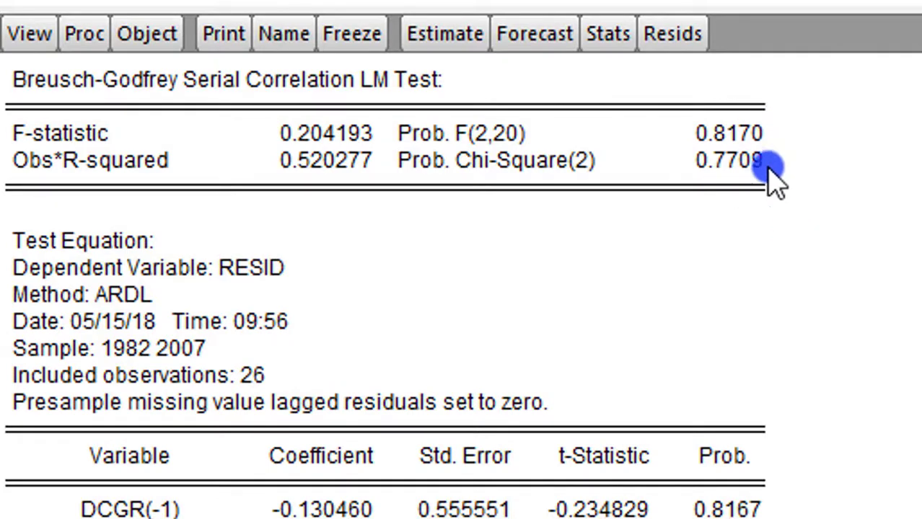
# Run the Breusch-Pagan-Godfrey heteroskedasticity test on the DCGR equation with regressors dcgr(-1) rir lninv c.
pyautogui.click(33, 37)
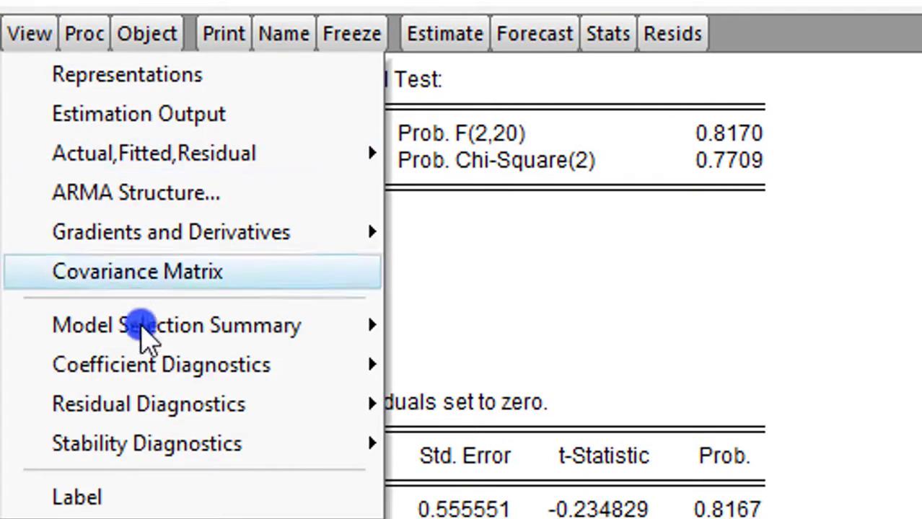
pyautogui.moveTo(214, 407)
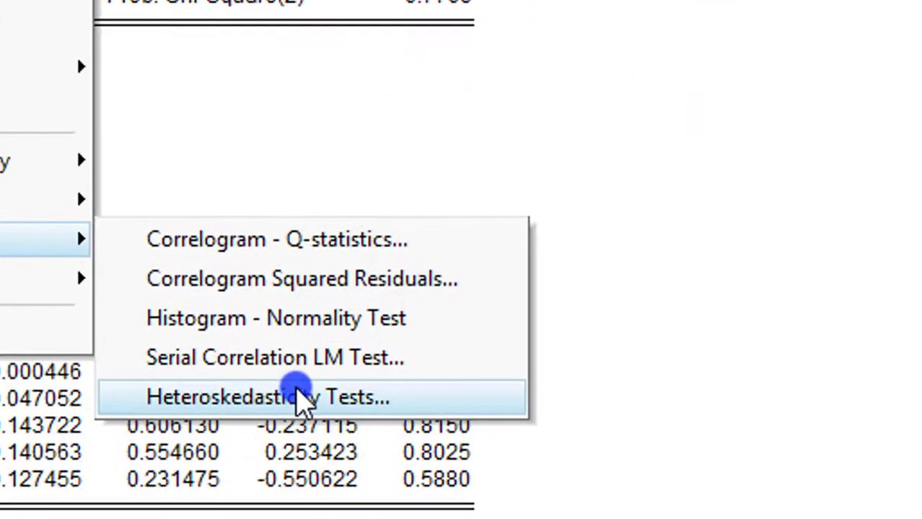
pyautogui.click(302, 400)
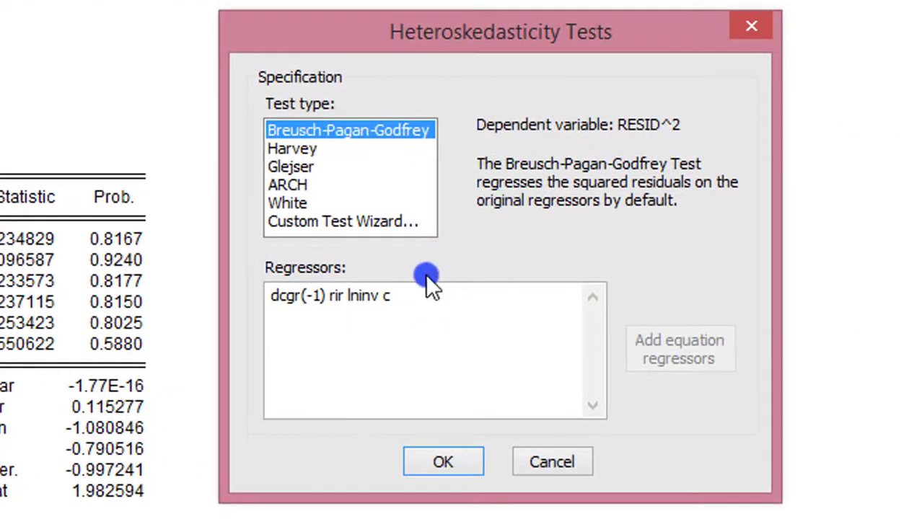
pyautogui.click(449, 461)
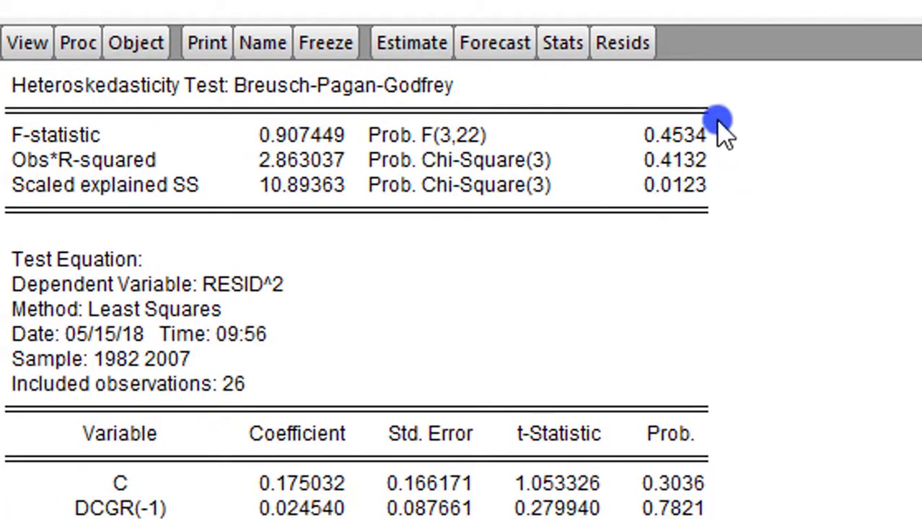
# Check the DCGR equation's stability with recursive estimates, choosing the CUSUM of Squares Test as output.
pyautogui.click(27, 43)
pyautogui.click(671, 359)
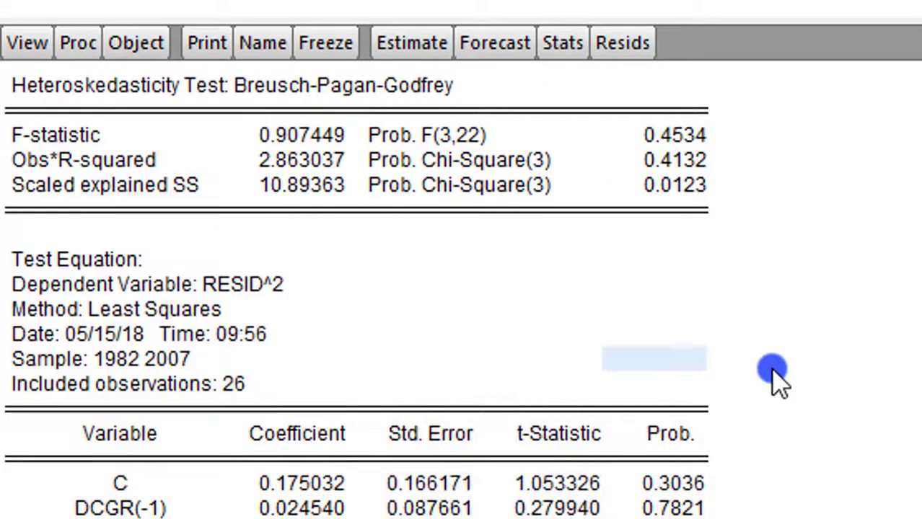
pyautogui.click(703, 285)
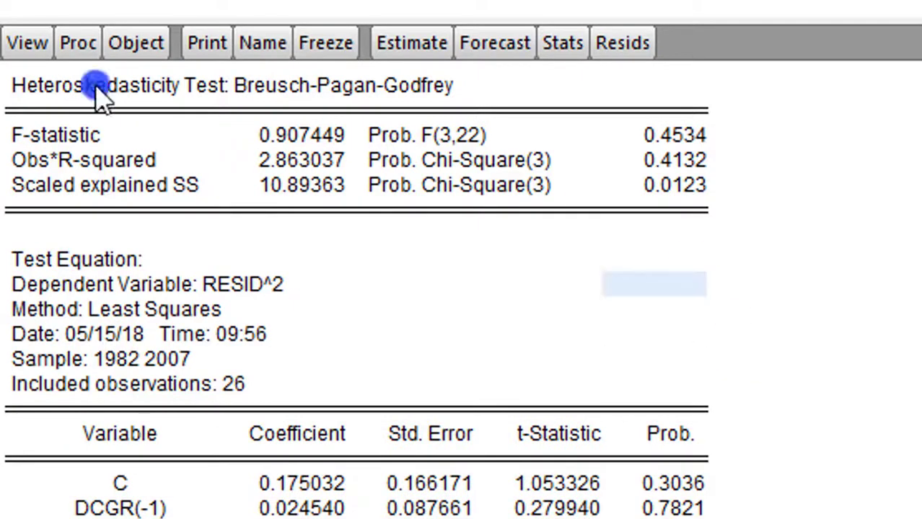
pyautogui.click(27, 42)
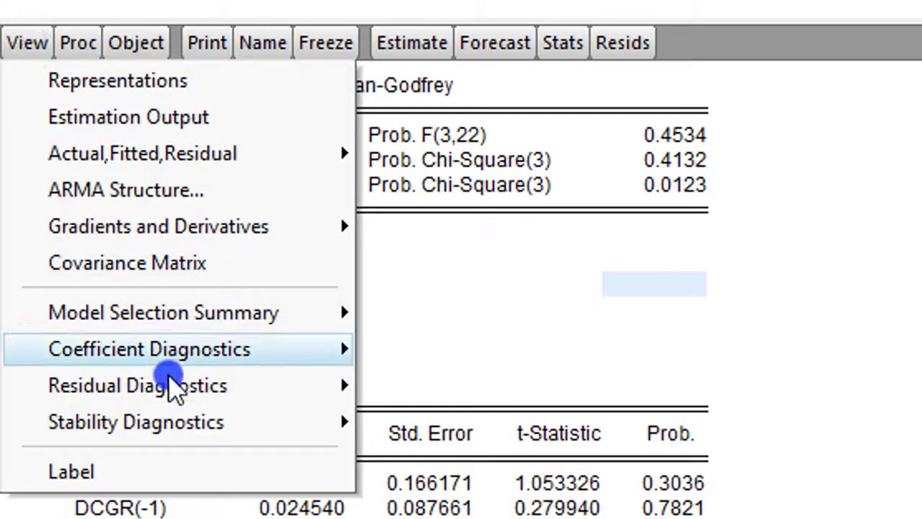
pyautogui.moveTo(181, 422)
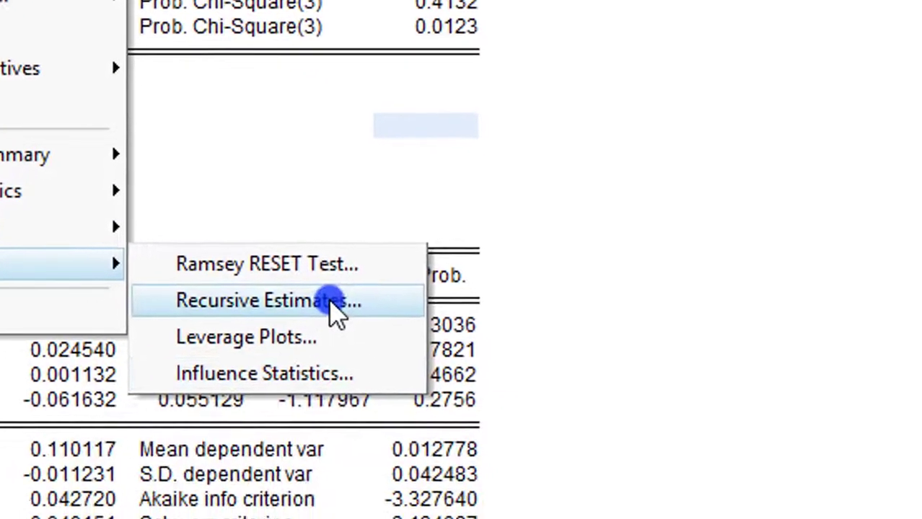
pyautogui.click(555, 460)
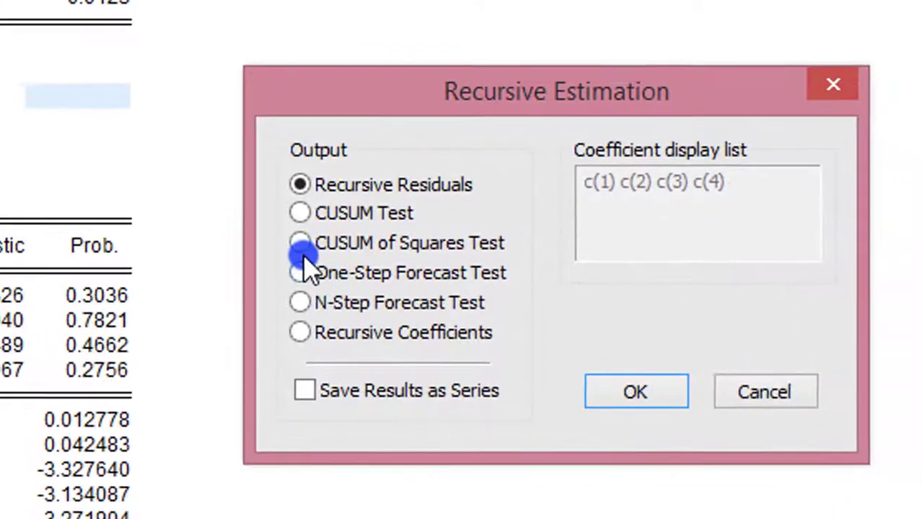
pyautogui.click(293, 246)
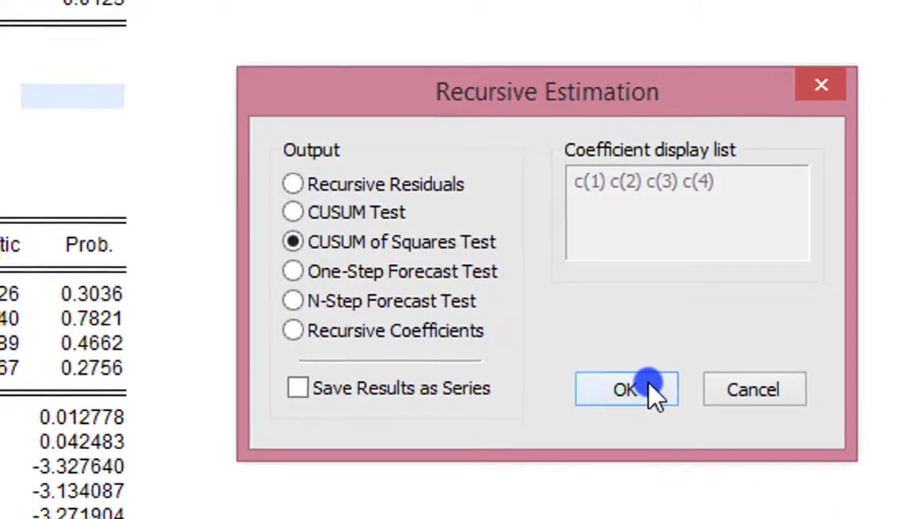
pyautogui.click(650, 391)
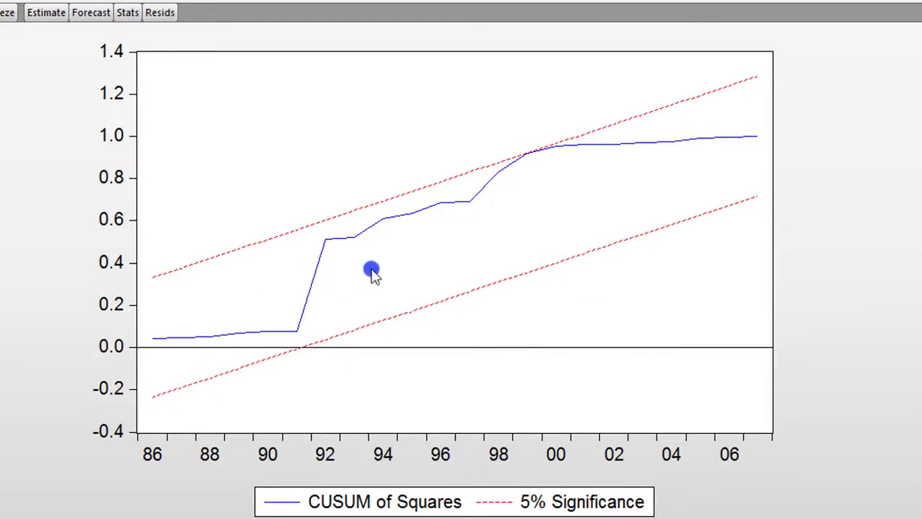
# Discard the untitled DCGR equation and set up an ARDL equation estimation for rir dcgr lninv.
pyautogui.hotkey('ctrl', 'F4')
pyautogui.click(412, 272)
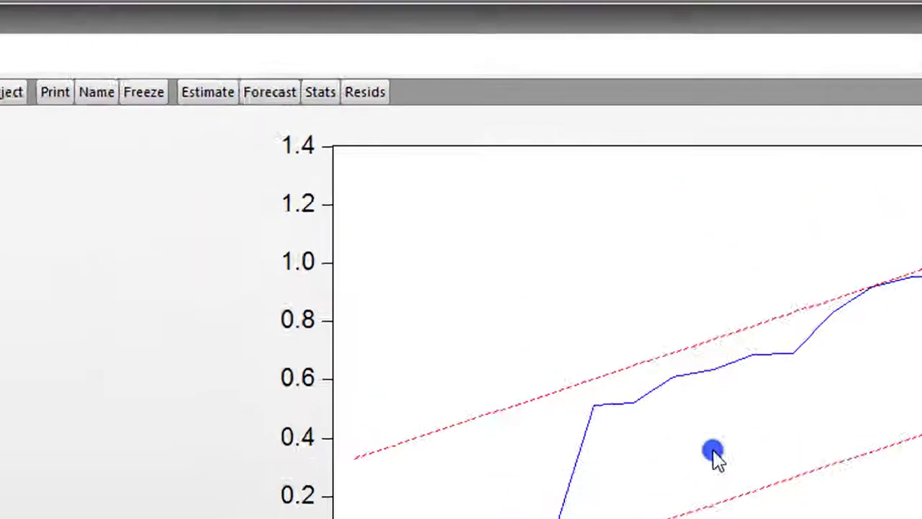
pyautogui.click(383, 58)
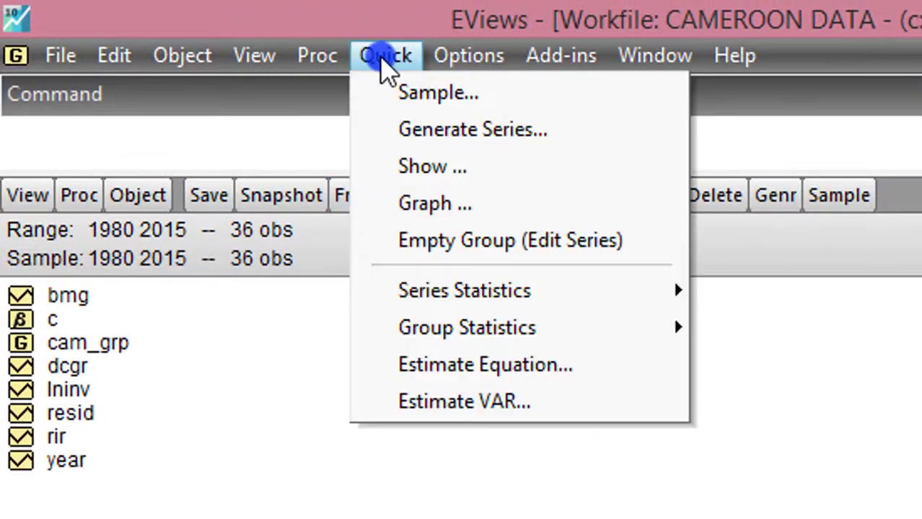
pyautogui.click(511, 365)
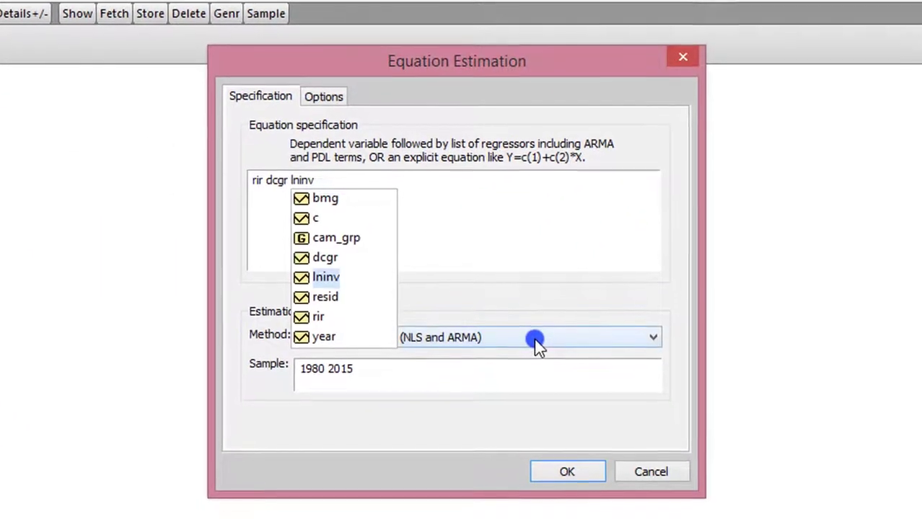
pyautogui.click(539, 344)
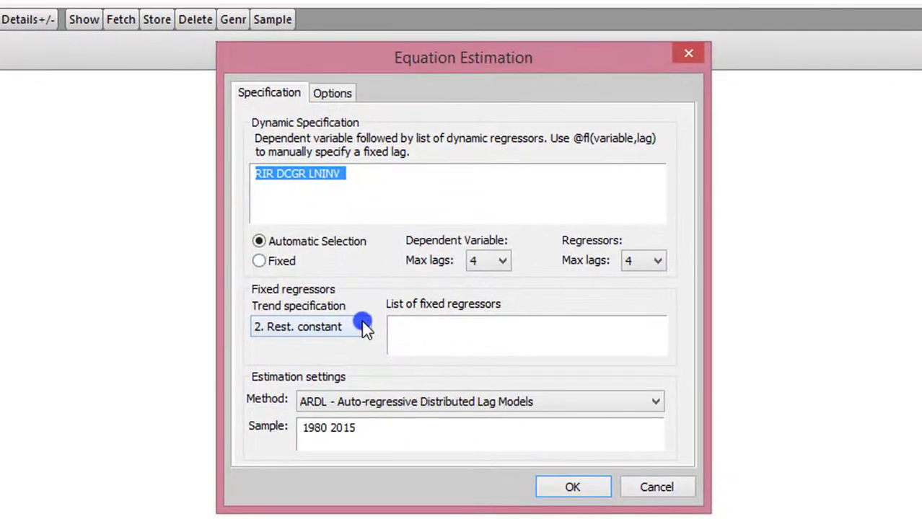
# Estimate the RIR equation with trend specification Constant, dependent variable max lags 2 and regressor max lags 1.
pyautogui.click(364, 327)
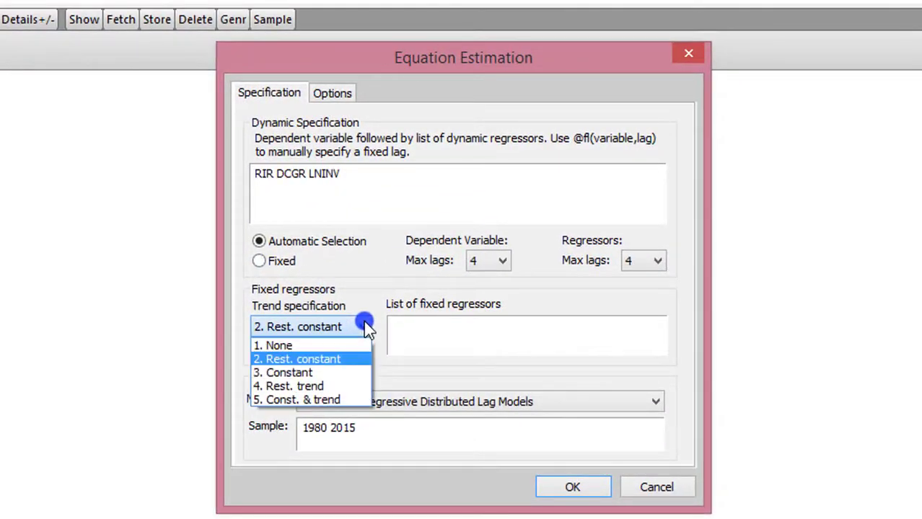
pyautogui.click(307, 372)
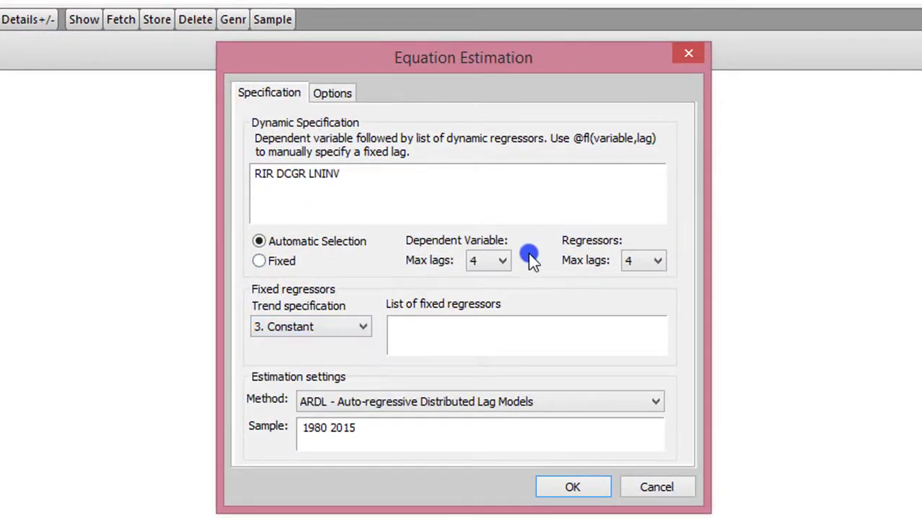
pyautogui.click(506, 259)
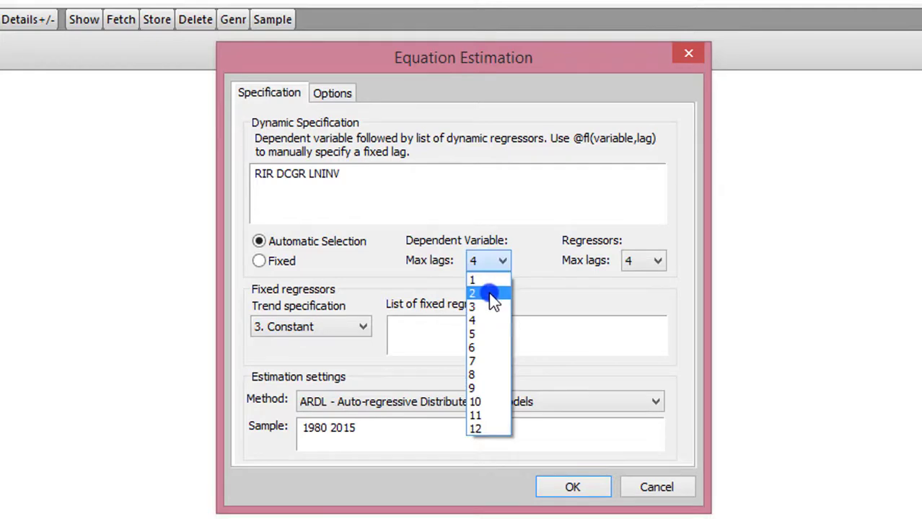
pyautogui.click(491, 296)
pyautogui.click(662, 263)
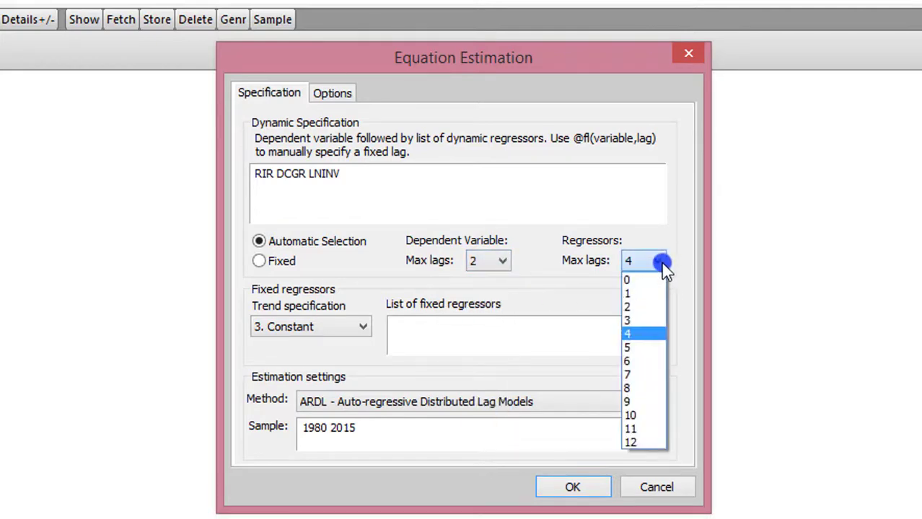
pyautogui.click(642, 294)
pyautogui.click(572, 487)
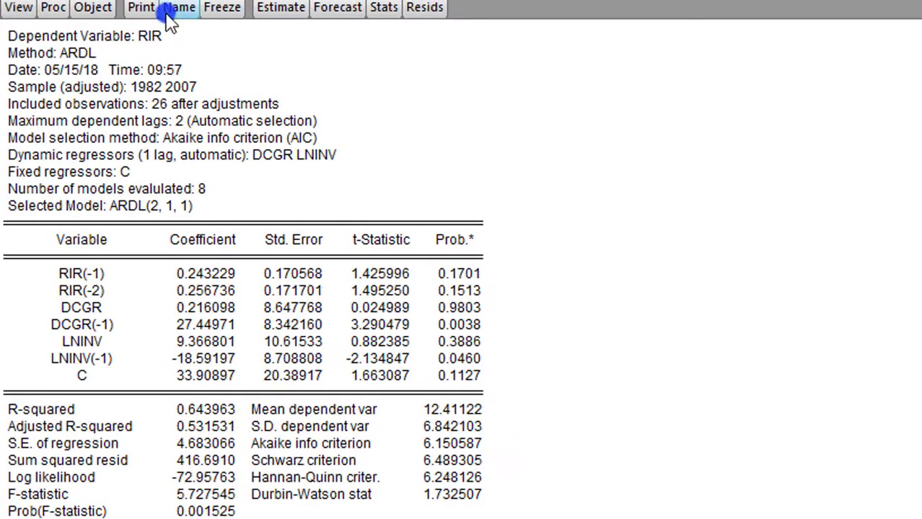
# Run the histogram normality test on the residuals of the RIR equation.
pyautogui.click(22, 9)
pyautogui.moveTo(116, 242)
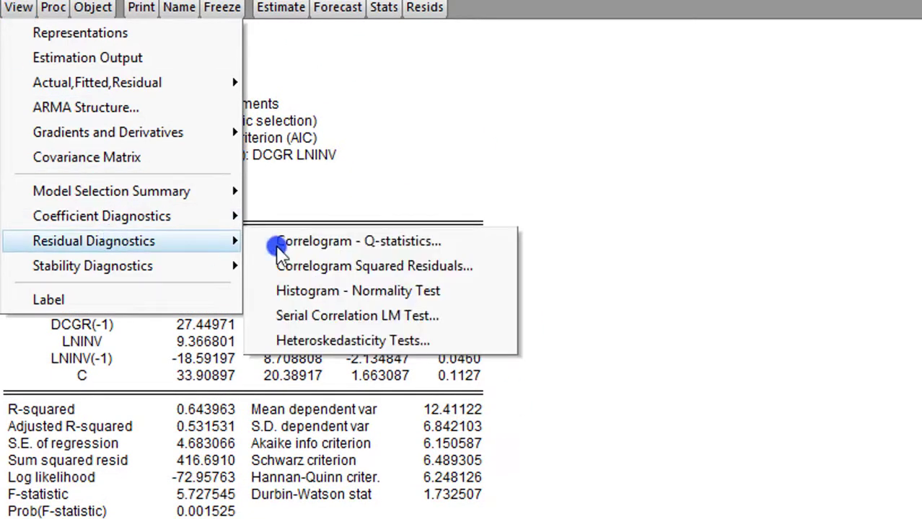
pyautogui.click(364, 298)
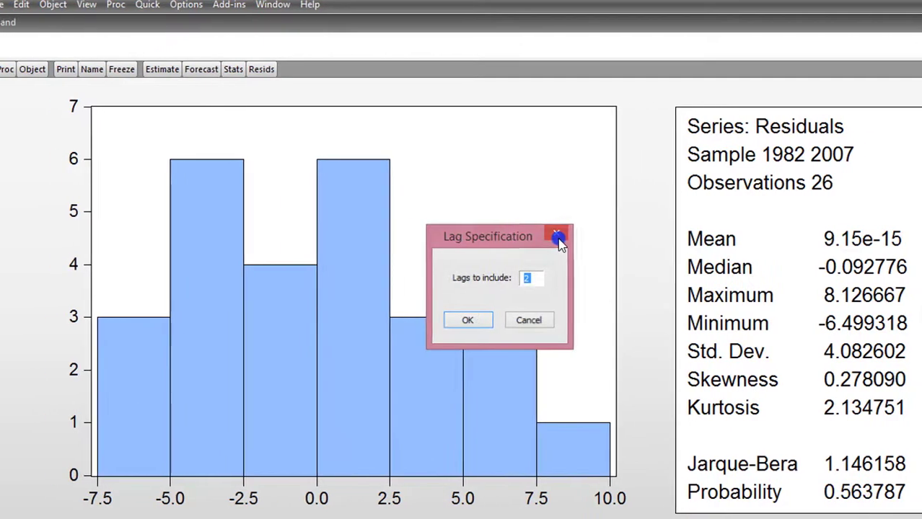
pyautogui.click(529, 240)
pyautogui.click(578, 198)
pyautogui.click(766, 306)
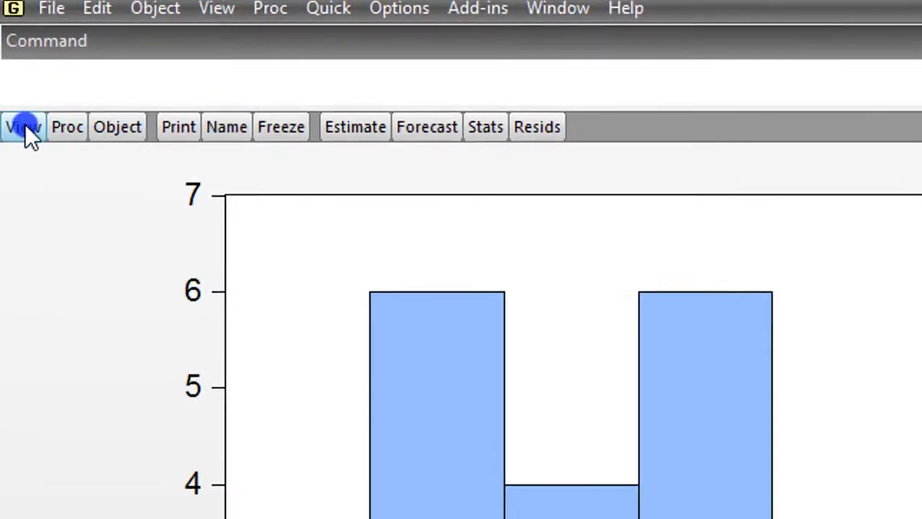
# Run the serial correlation LM test on the RIR equation's residuals with 2 lags.
pyautogui.click(24, 127)
pyautogui.moveTo(144, 428)
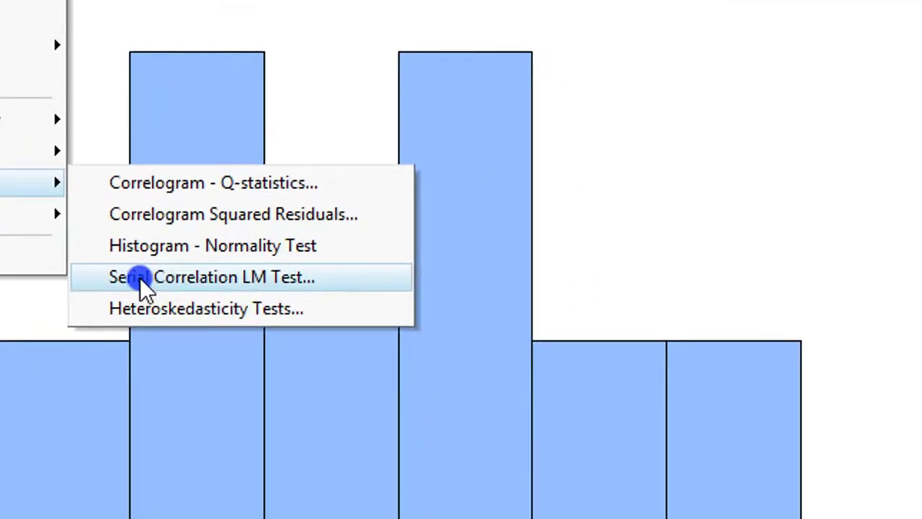
pyautogui.click(139, 277)
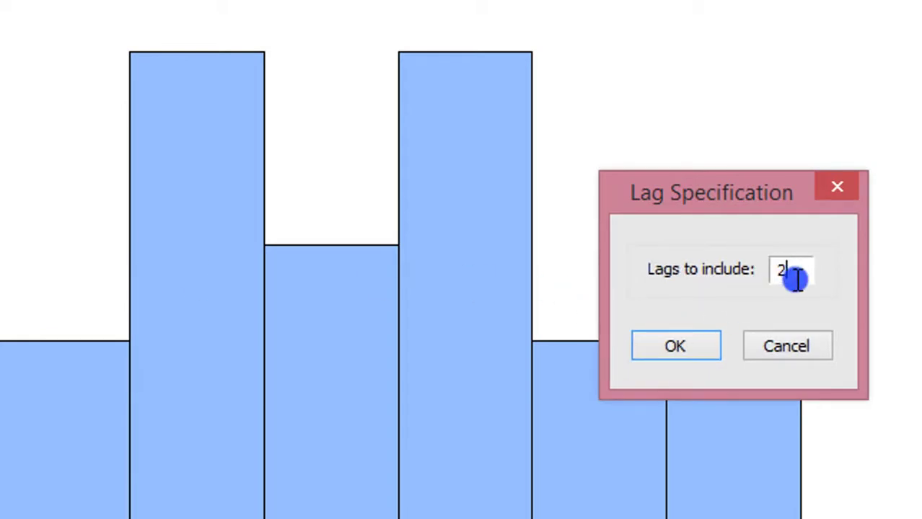
pyautogui.click(671, 339)
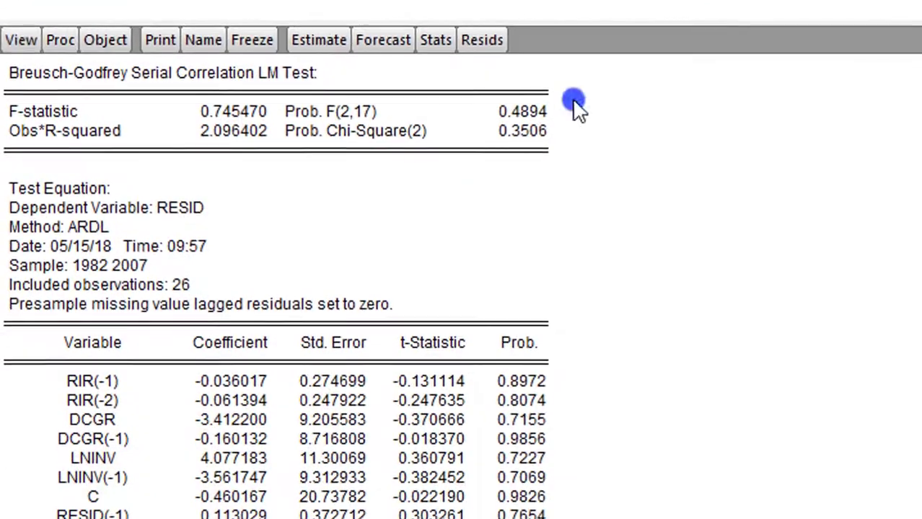
# Run the Breusch-Pagan-Godfrey heteroskedasticity test on the residuals of the RIR equation.
pyautogui.click(29, 208)
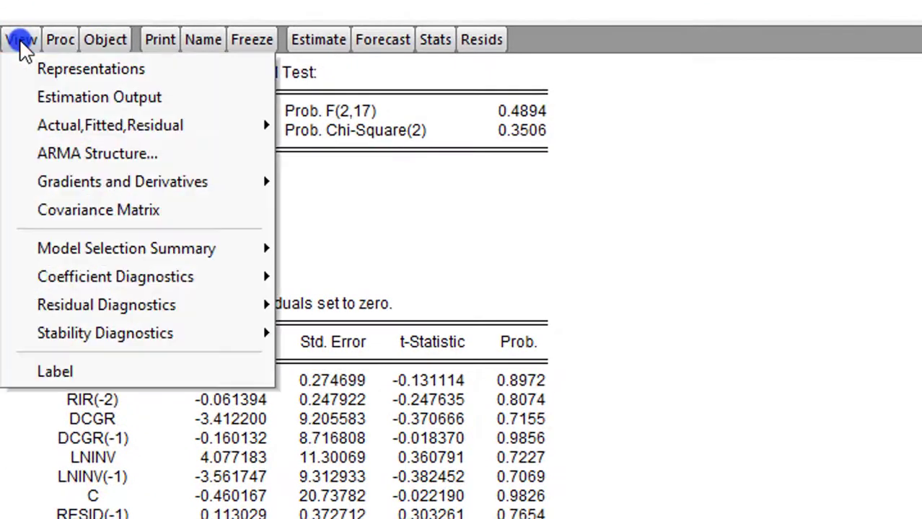
pyautogui.click(471, 182)
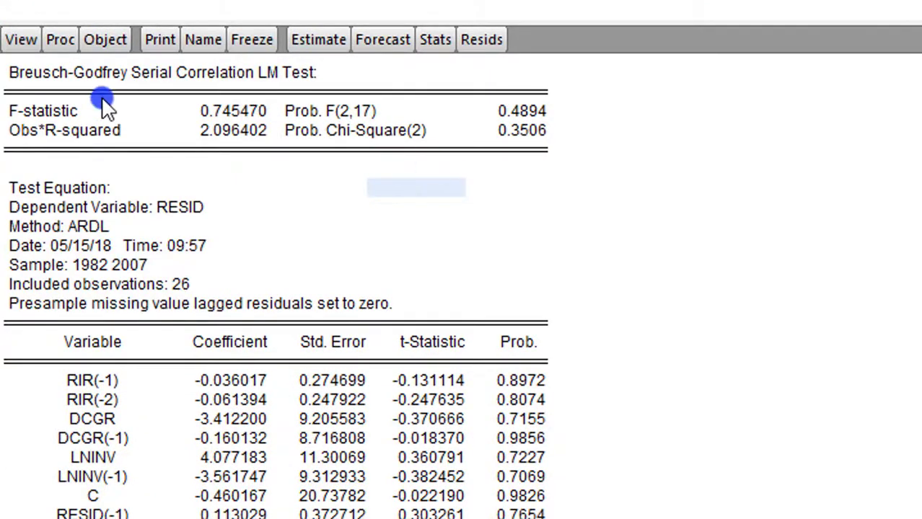
pyautogui.click(21, 42)
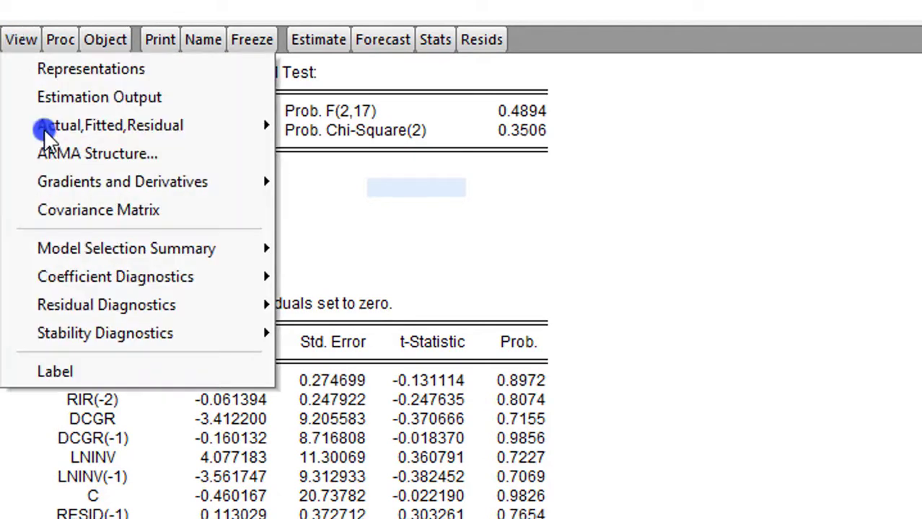
pyautogui.moveTo(123, 309)
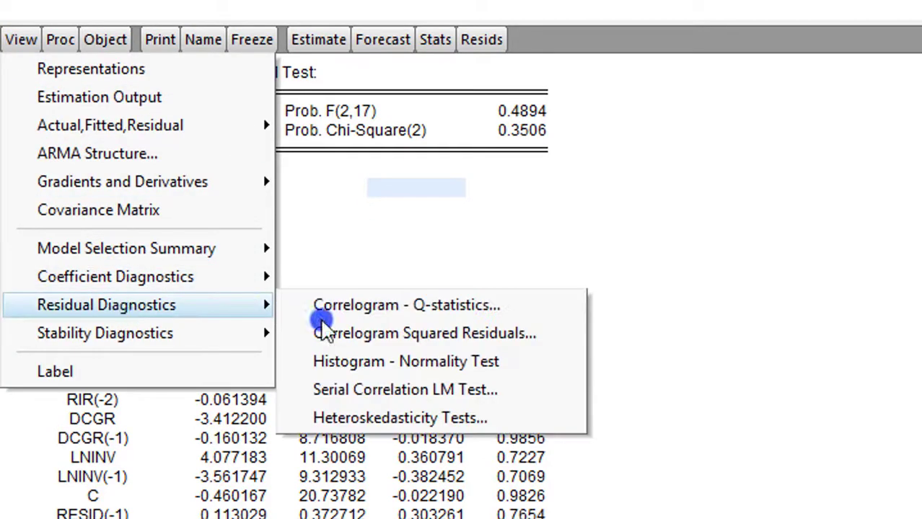
pyautogui.click(383, 418)
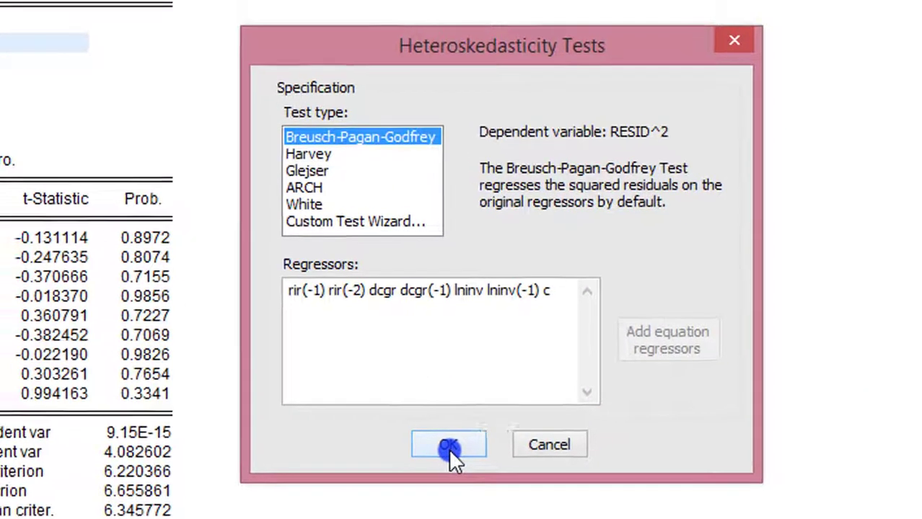
pyautogui.click(425, 432)
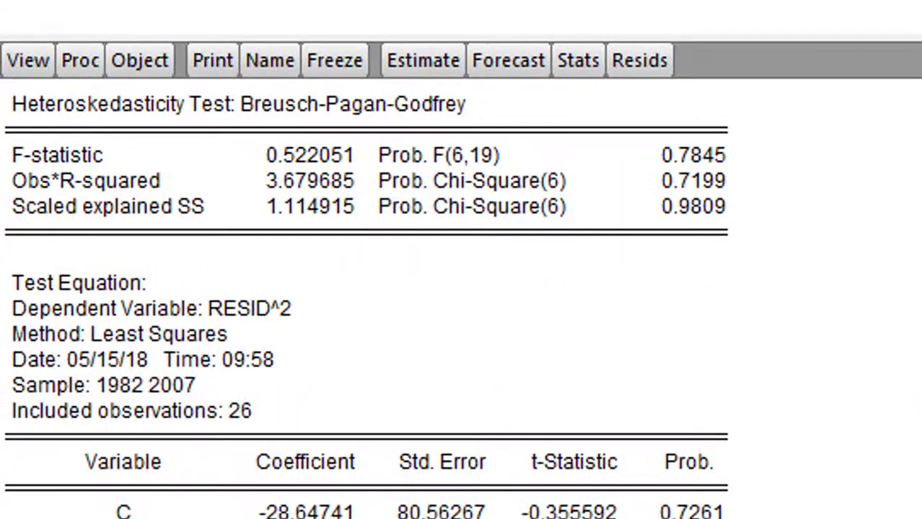
# Run the CUSUM of Squares stability test on the RIR equation using recursive estimates.
pyautogui.click(28, 60)
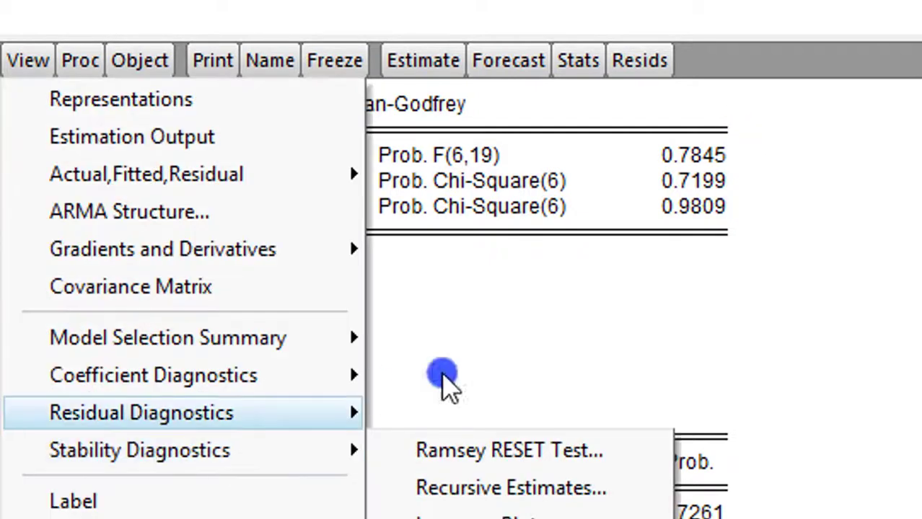
pyautogui.click(851, 407)
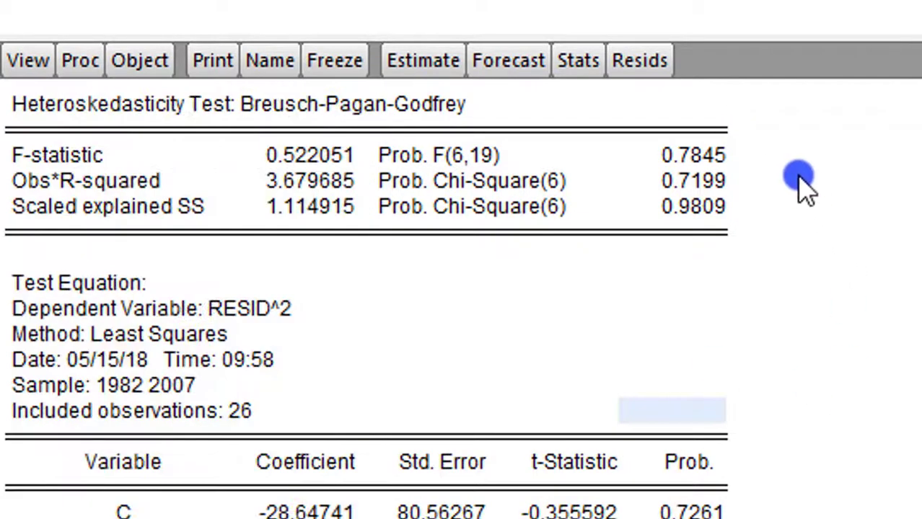
pyautogui.click(15, 60)
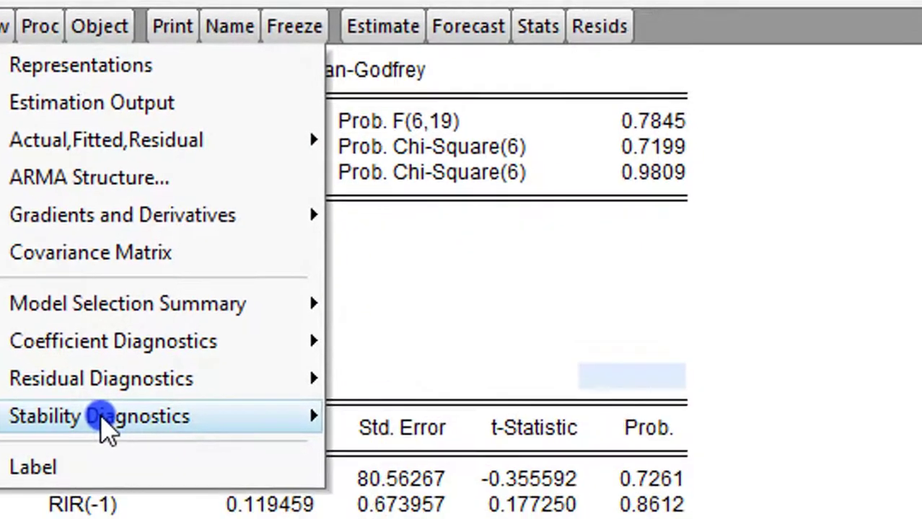
pyautogui.moveTo(161, 448)
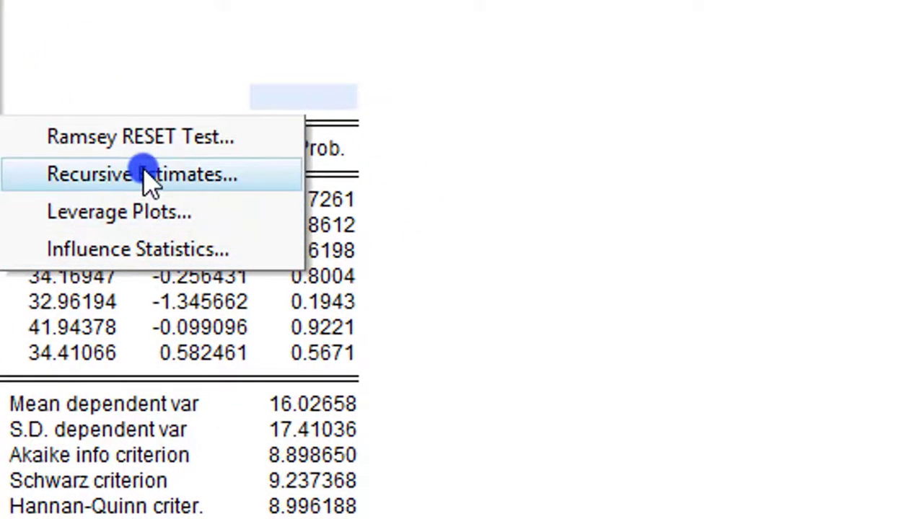
pyautogui.click(197, 223)
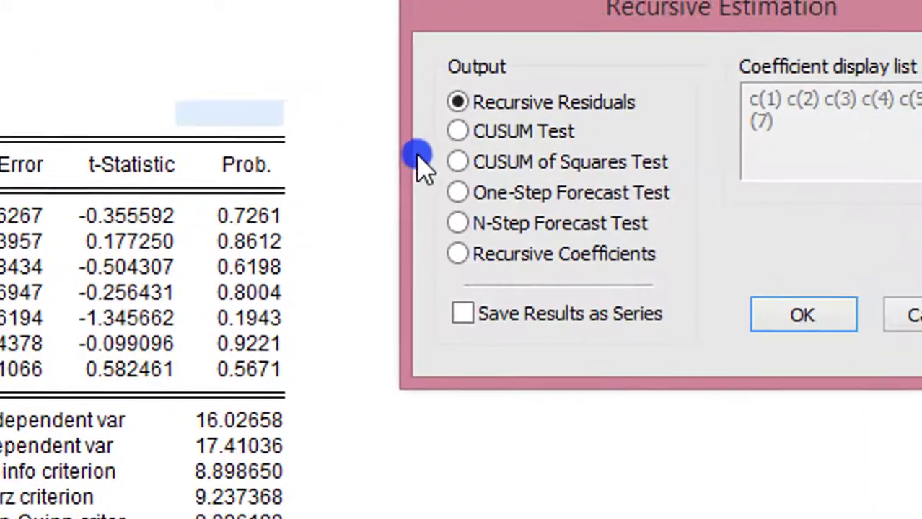
pyautogui.click(535, 143)
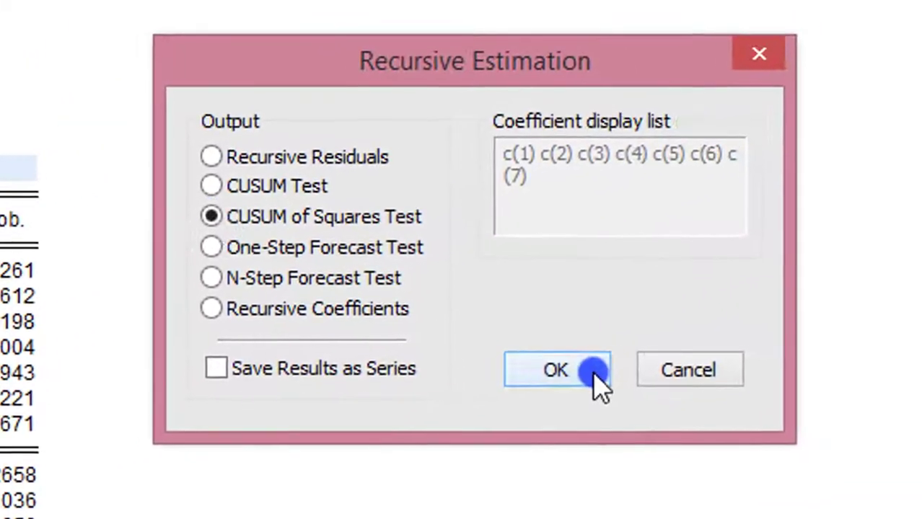
pyautogui.click(874, 295)
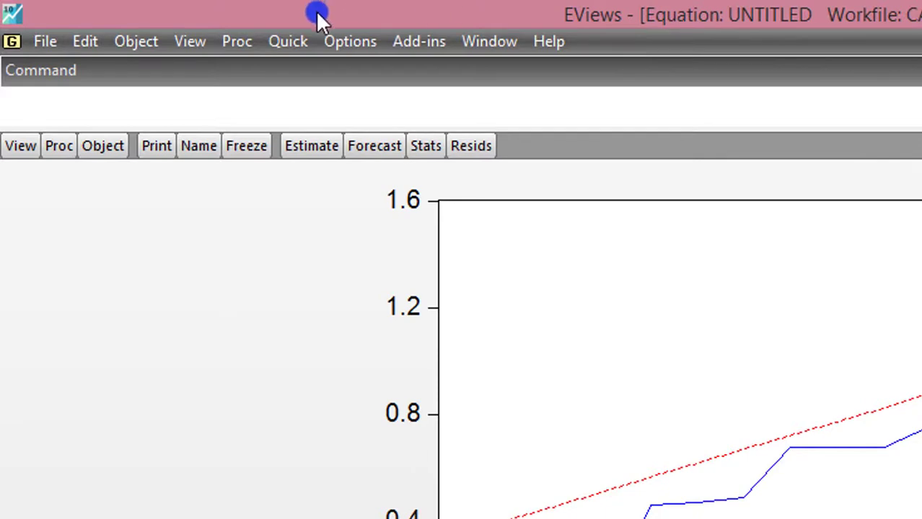
# Set up a new equation estimation for lninv dcgr rir with ARDL as the estimation method.
pyautogui.click(296, 37)
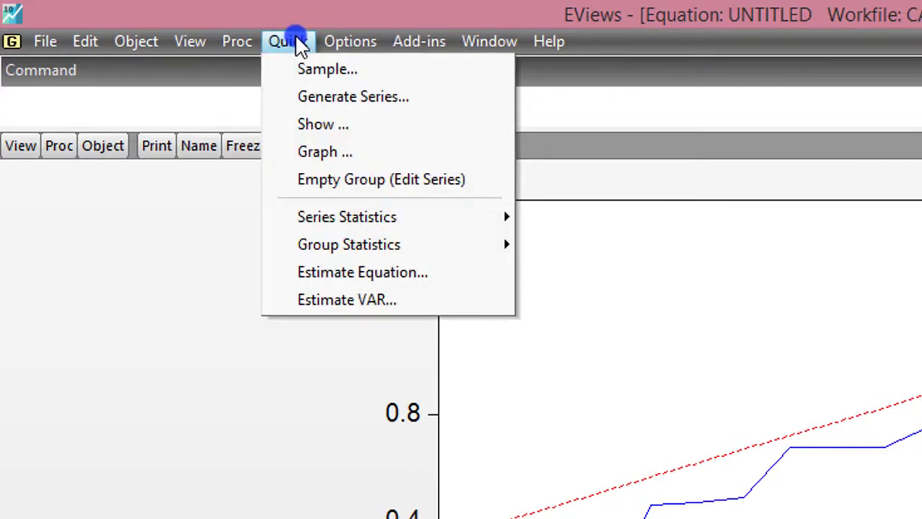
pyautogui.click(395, 285)
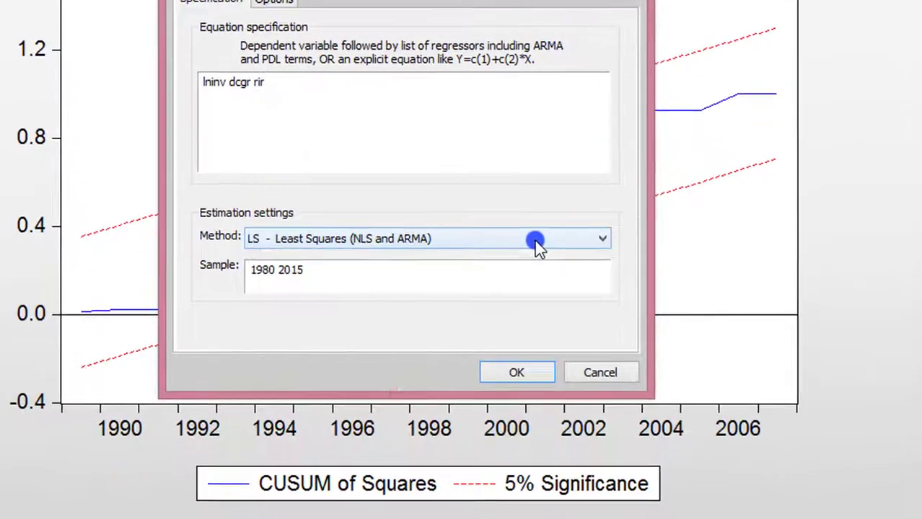
pyautogui.click(546, 325)
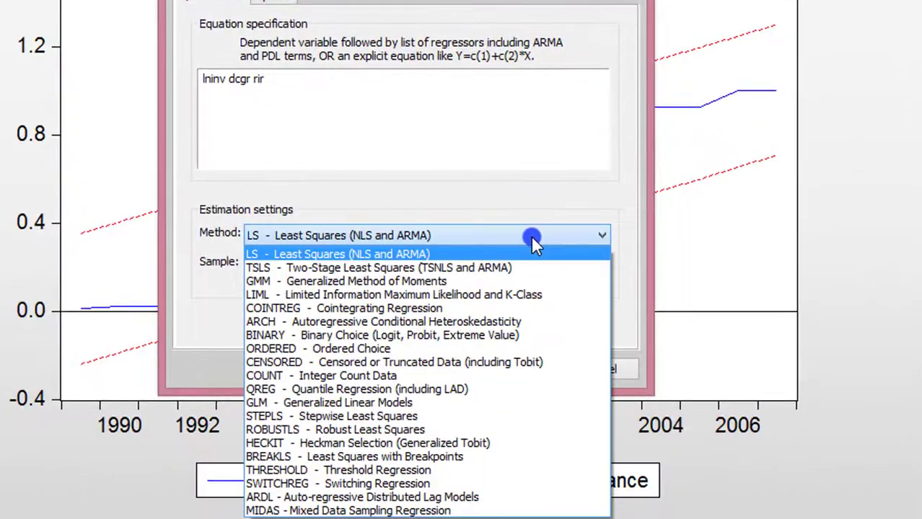
pyautogui.click(360, 497)
pyautogui.press('Escape')
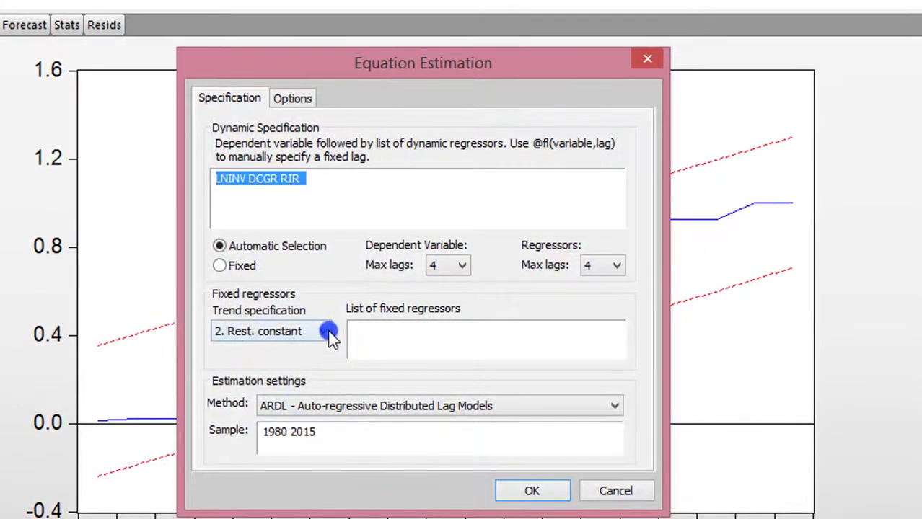
# Estimate the LNINV equation with trend specification Constant, dependent variable max lags 1 and regressor max lags 2.
pyautogui.click(328, 335)
pyautogui.click(331, 376)
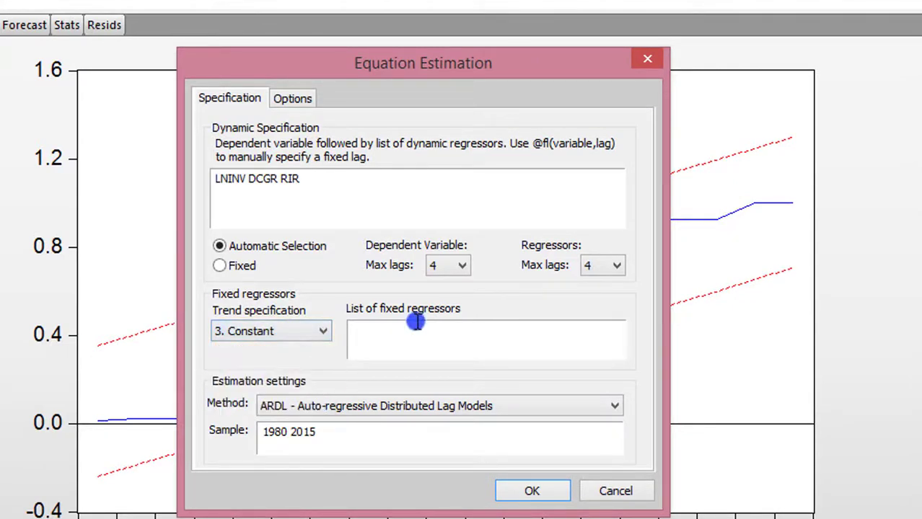
pyautogui.click(461, 266)
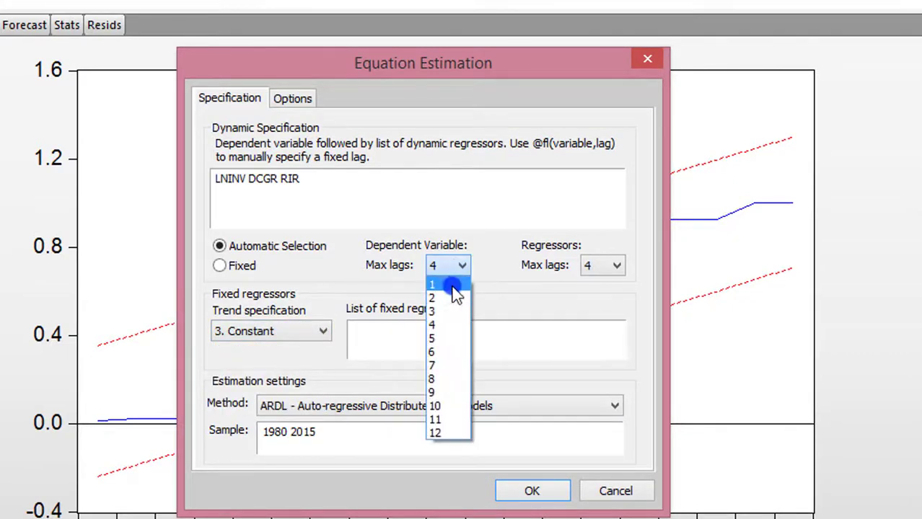
pyautogui.click(450, 286)
pyautogui.press('Return')
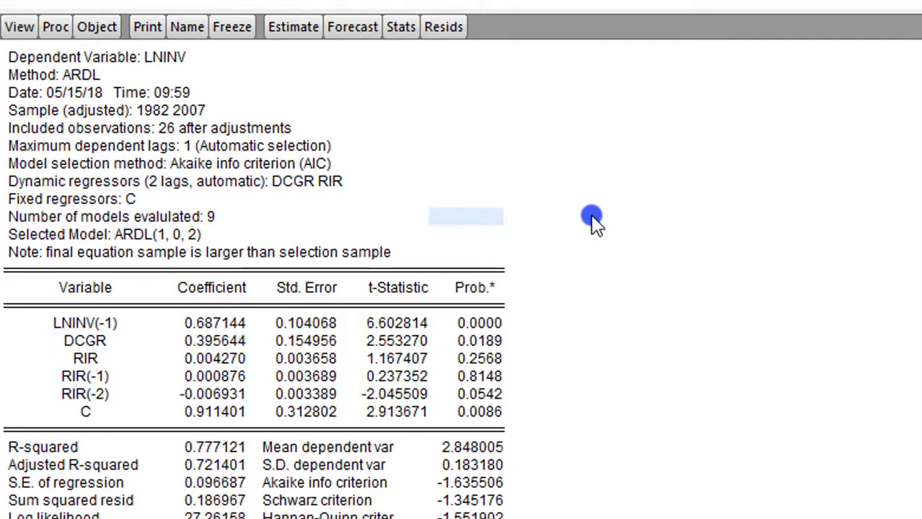
# Run the histogram normality test on the residuals of the LNINV equation.
pyautogui.click(20, 27)
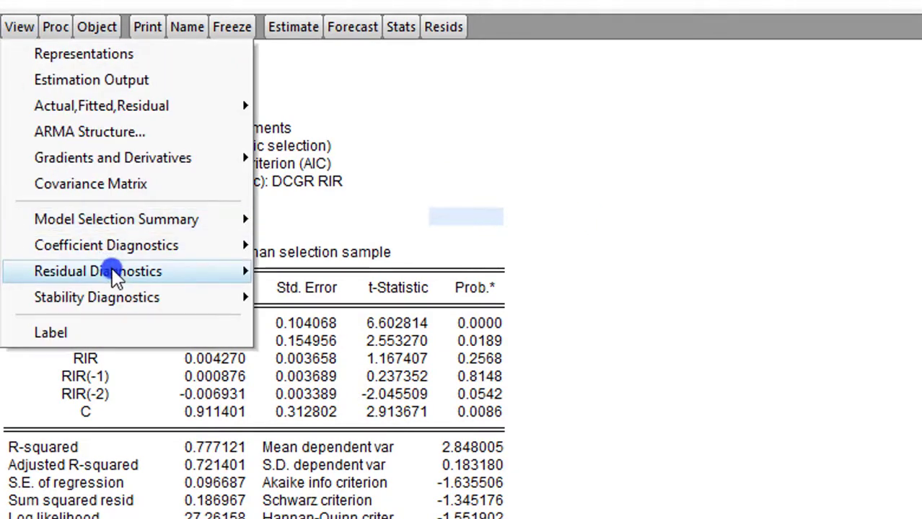
pyautogui.moveTo(114, 275)
pyautogui.click(331, 319)
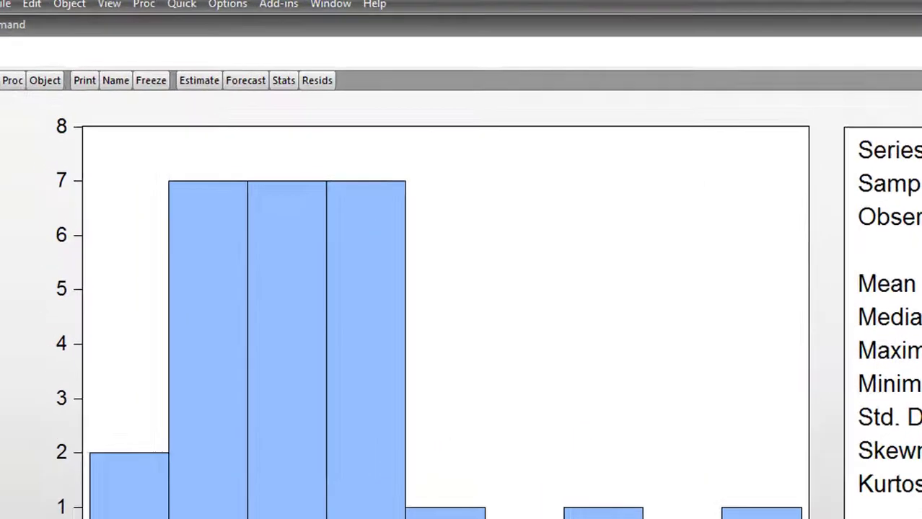
pyautogui.click(15, 73)
pyautogui.click(240, 131)
pyautogui.click(675, 273)
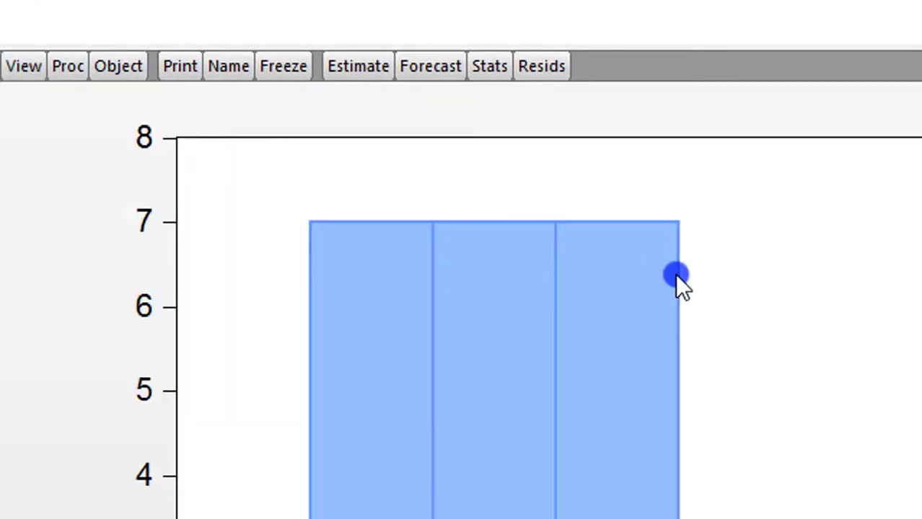
# Run the serial correlation LM test on the LNINV equation's residuals with 2 lags.
pyautogui.click(21, 69)
pyautogui.moveTo(147, 366)
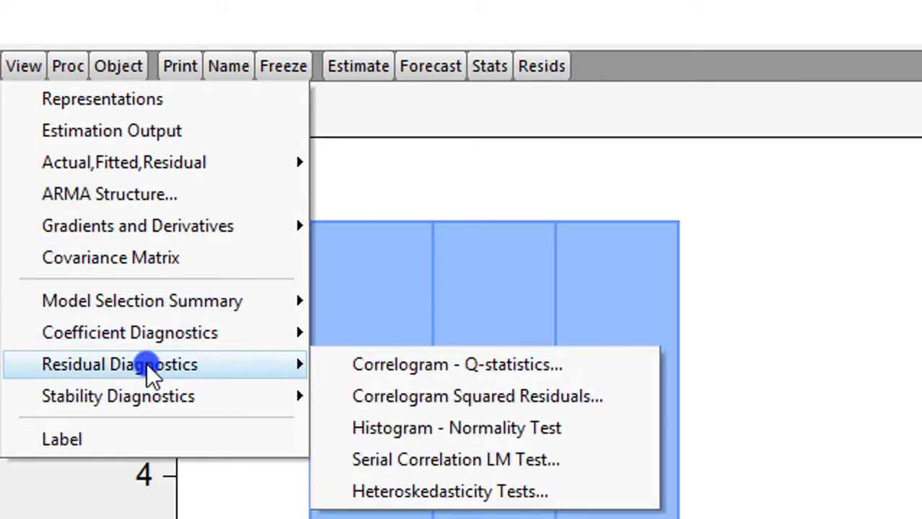
pyautogui.click(521, 462)
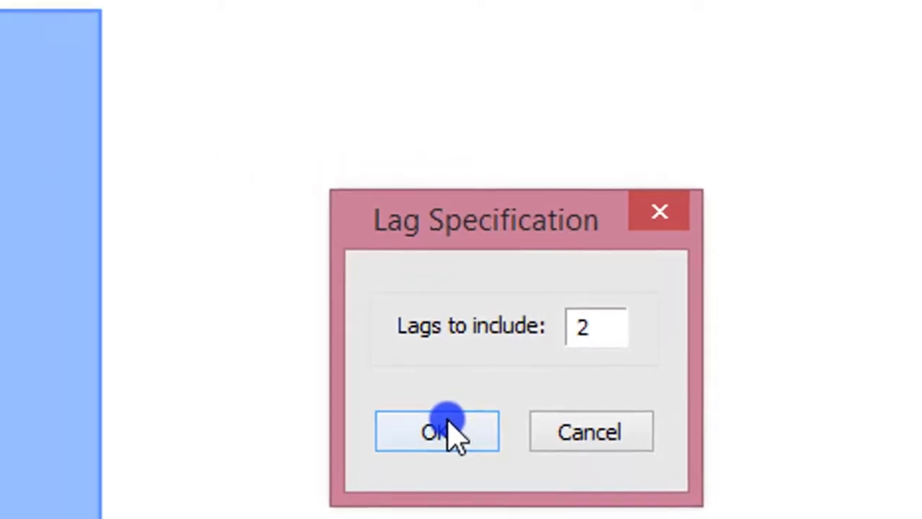
pyautogui.click(335, 404)
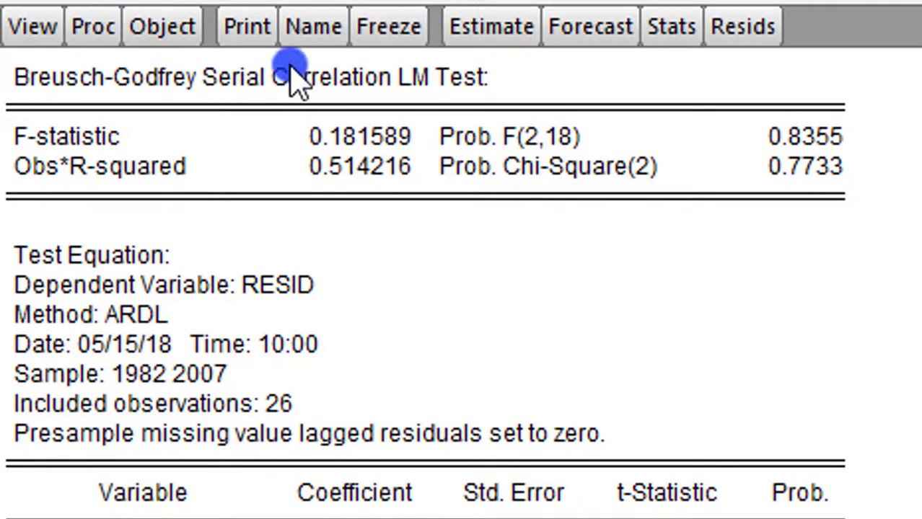
# Run the Breusch-Pagan-Godfrey heteroskedasticity test on the residuals of the LNINV equation.
pyautogui.click(29, 33)
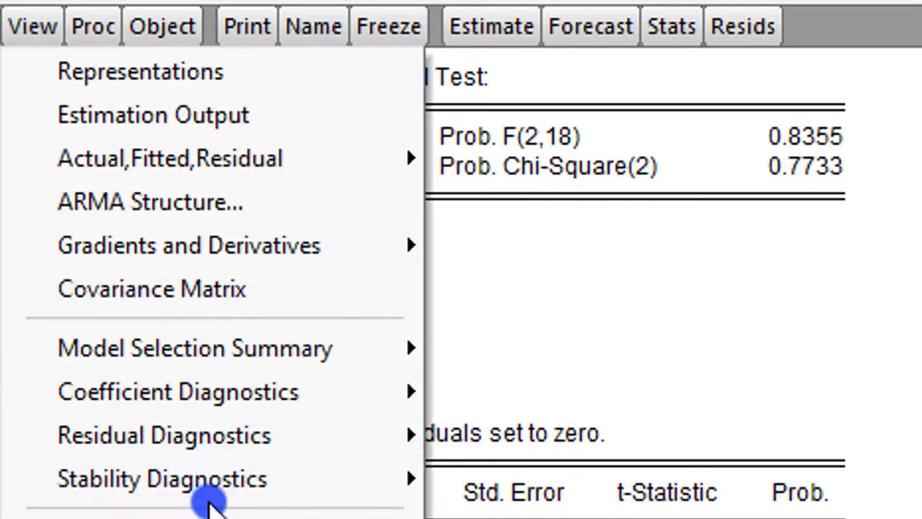
pyautogui.moveTo(258, 423)
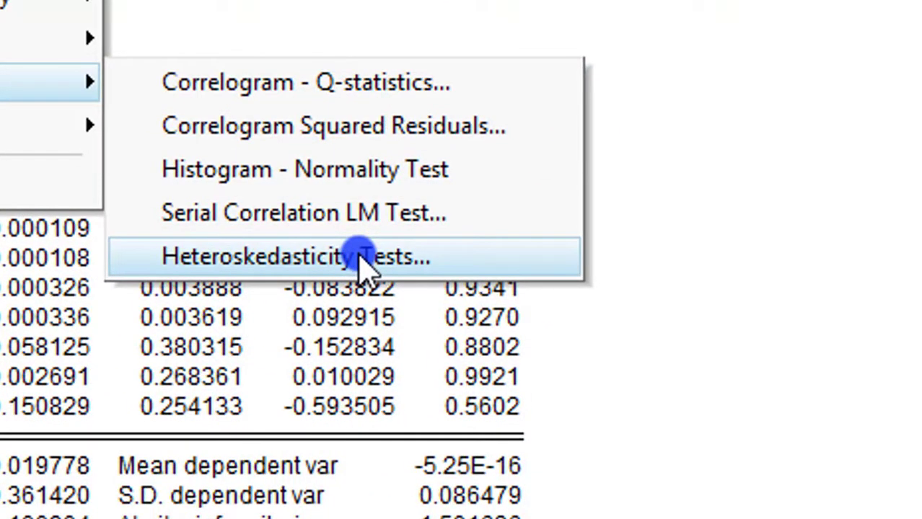
pyautogui.click(360, 258)
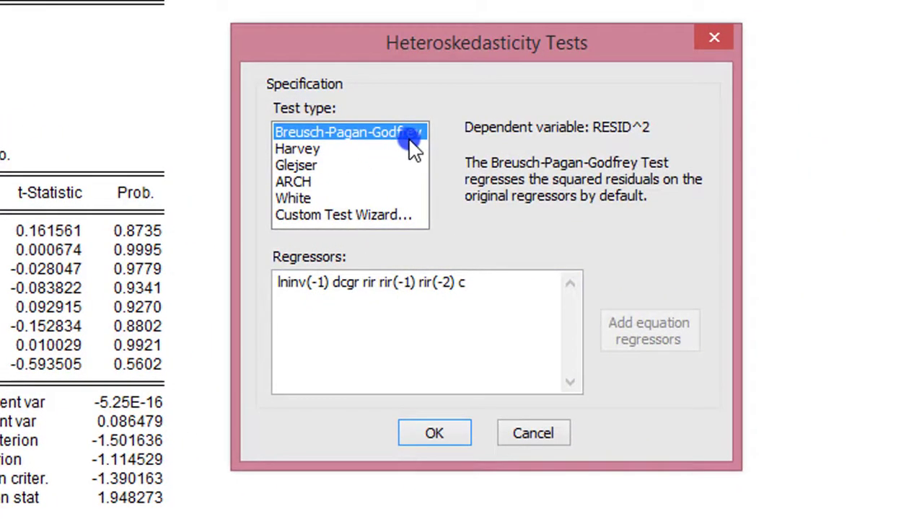
pyautogui.click(436, 432)
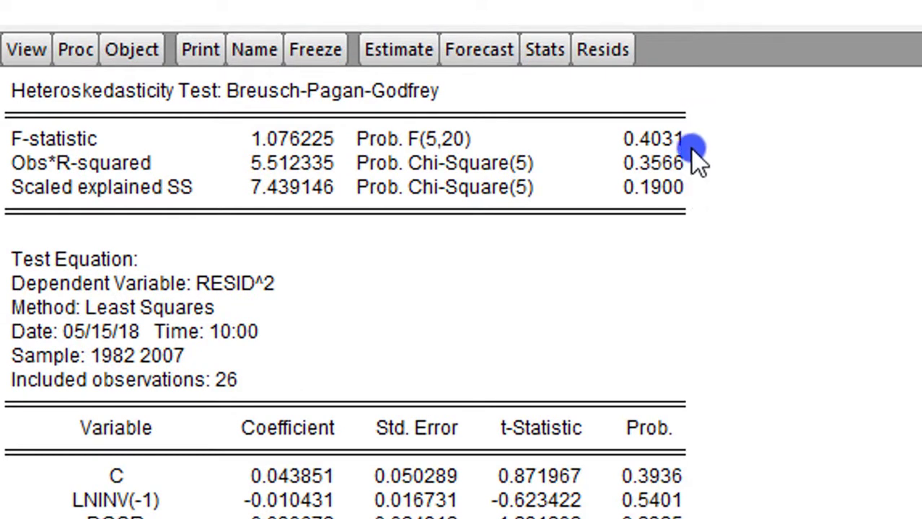
# Run the CUSUM of Squares stability test on the LNINV equation using recursive estimates.
pyautogui.click(27, 49)
pyautogui.moveTo(195, 429)
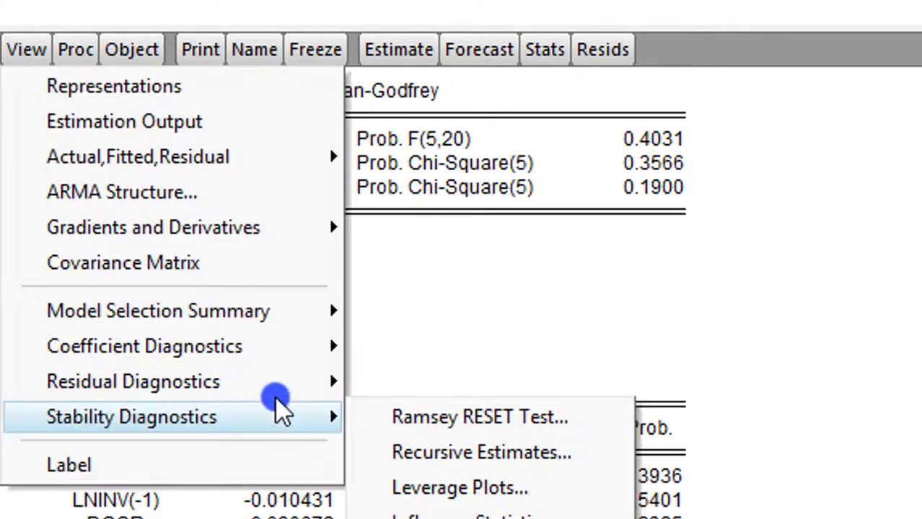
pyautogui.press('Escape')
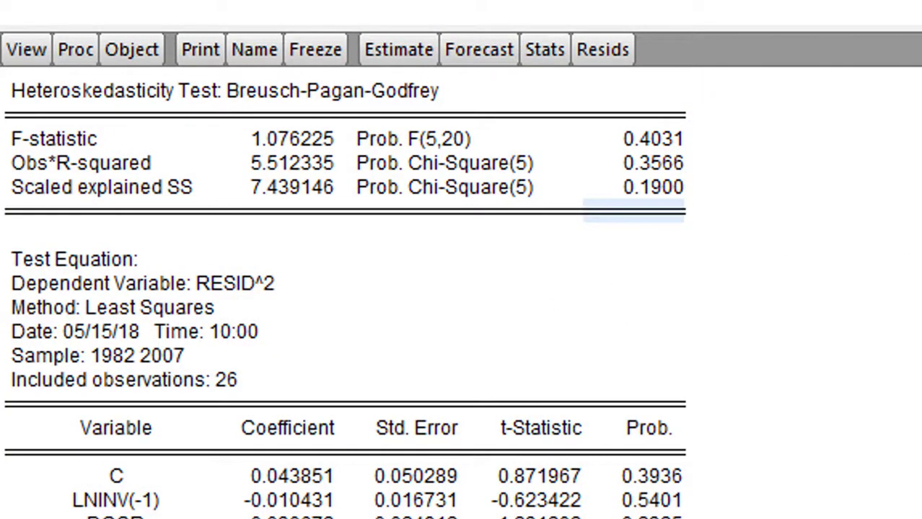
pyautogui.click(18, 52)
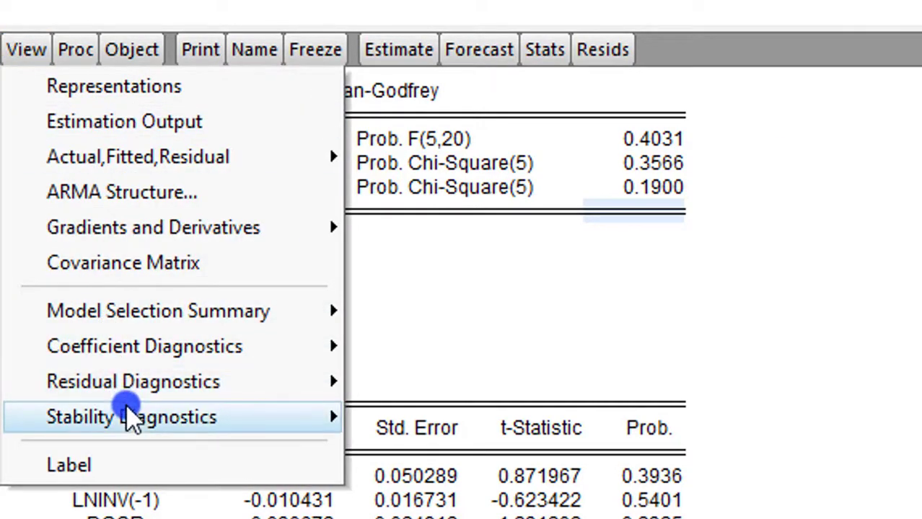
pyautogui.moveTo(130, 417)
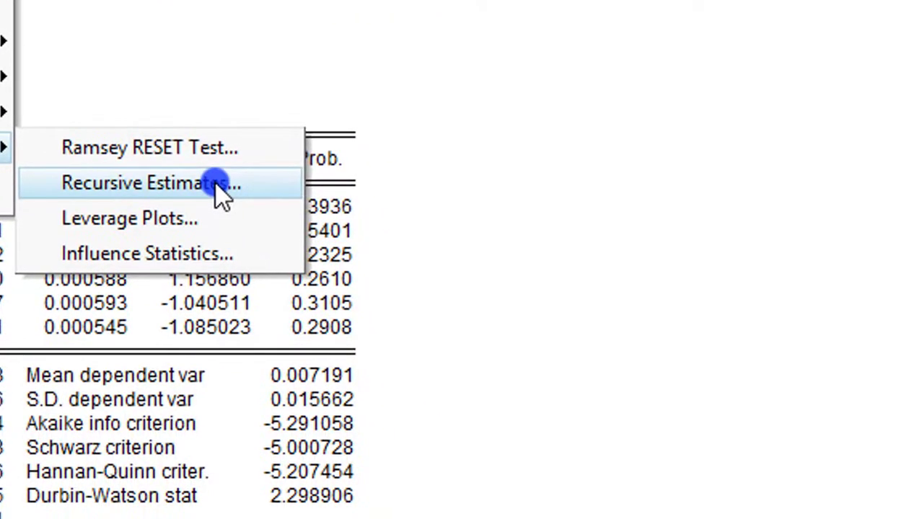
pyautogui.click(216, 183)
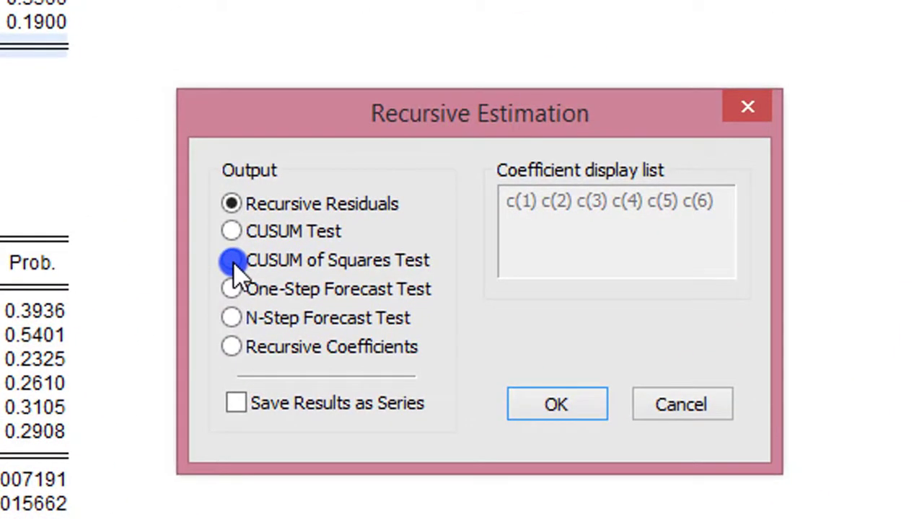
pyautogui.click(232, 261)
pyautogui.click(588, 406)
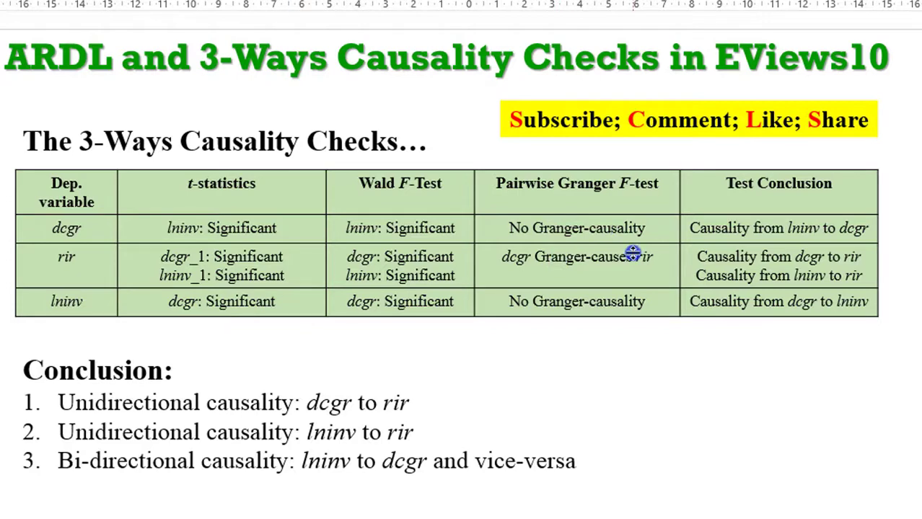
# Review the 3-Ways Causality Checks table on the presentation slide, starting with the t-statistics column.
pyautogui.click(293, 189)
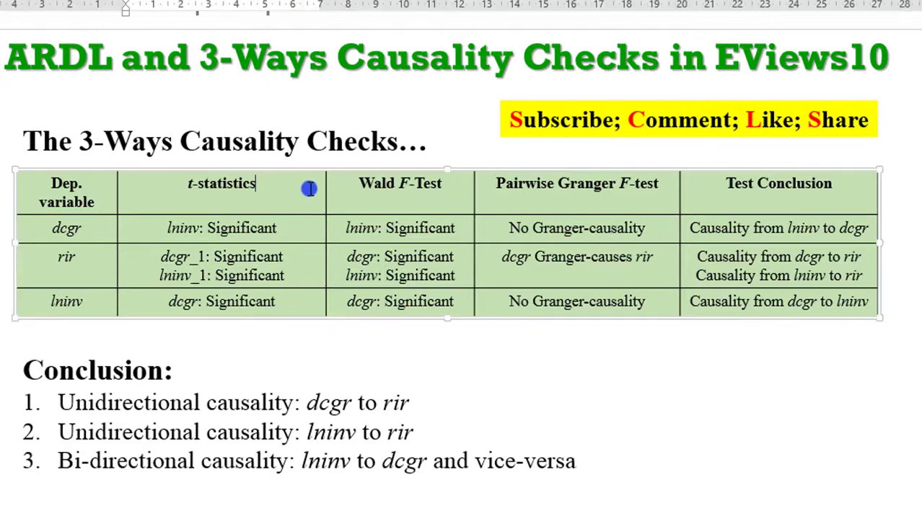